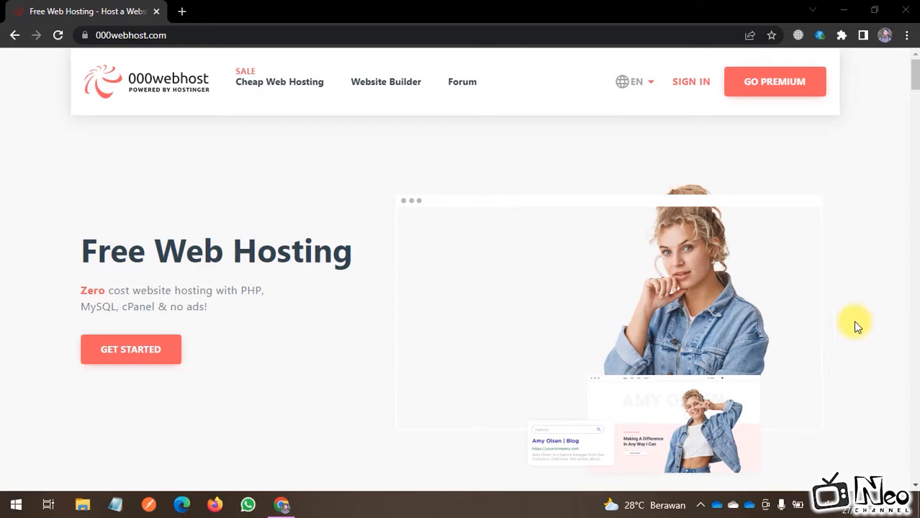
# Step: Sign in to 000webhost with a Google account, dismissing the saved-login suggestions
pyautogui.click(692, 84)
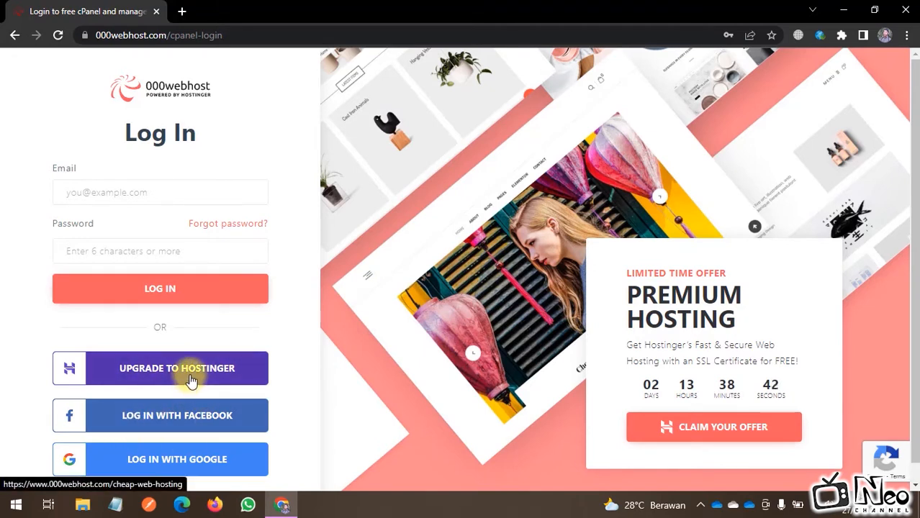
pyautogui.click(88, 248)
pyautogui.click(194, 289)
pyautogui.click(352, 364)
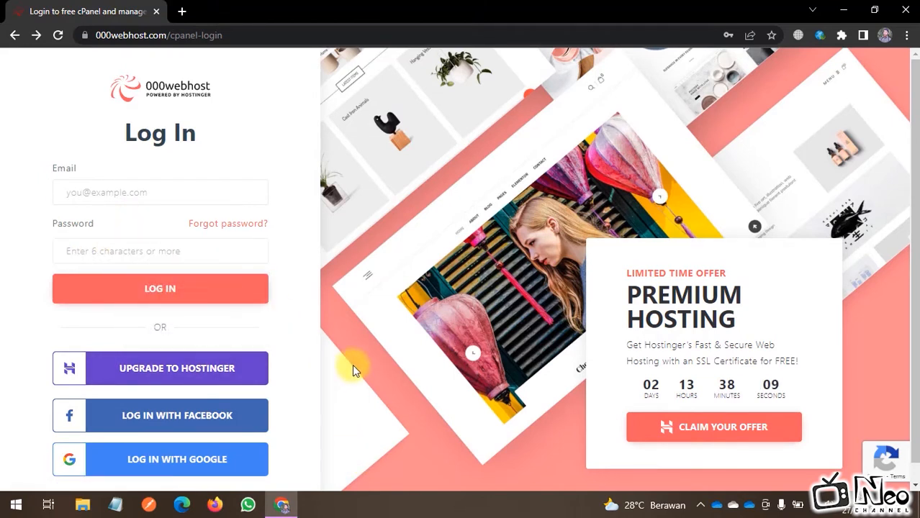
pyautogui.click(199, 469)
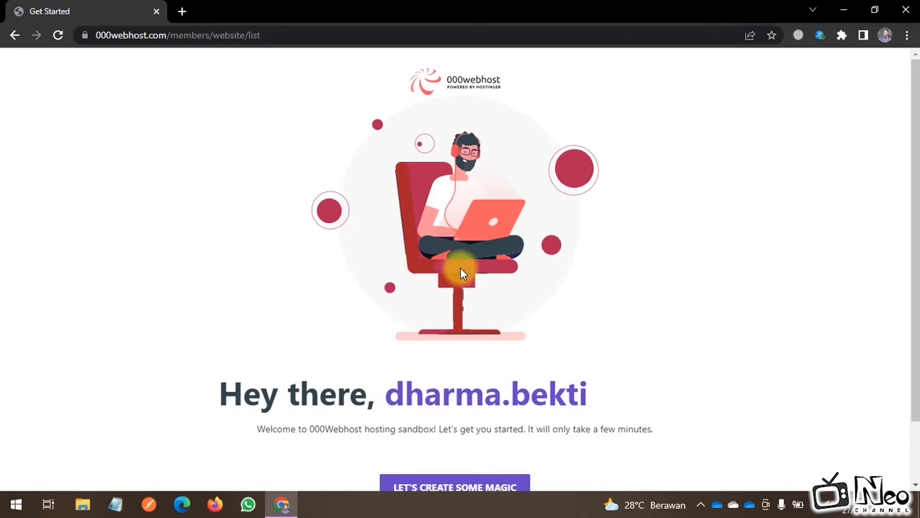
# Step: Start creating a new website and pick Other as its purpose
pyautogui.scroll(-2, 335, 313)
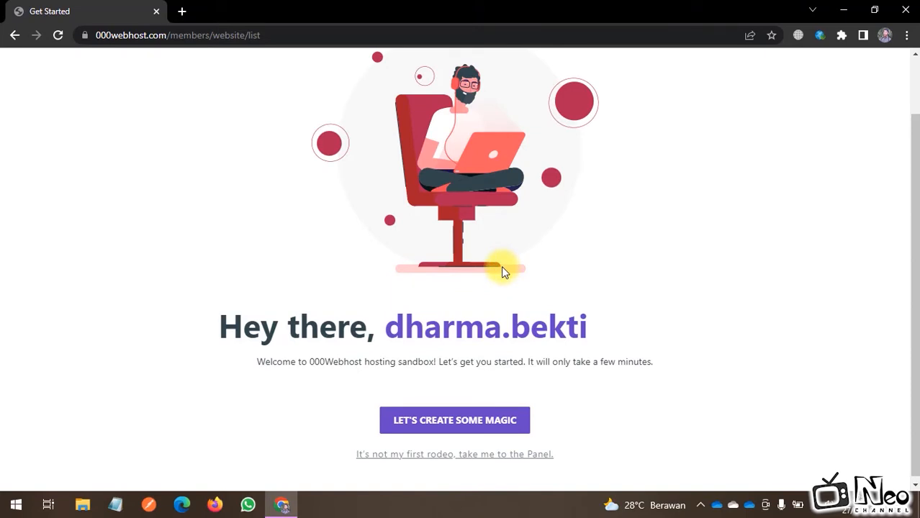
pyautogui.click(480, 430)
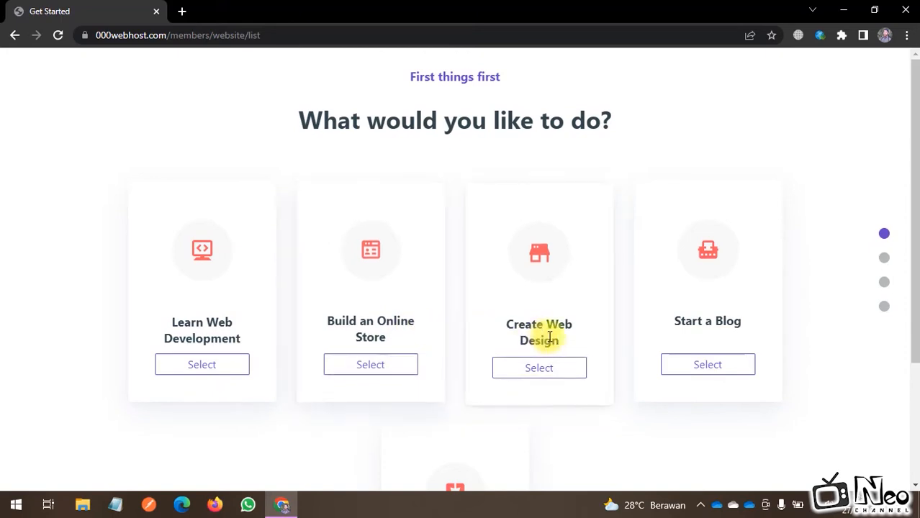
pyautogui.scroll(-2, 755, 323)
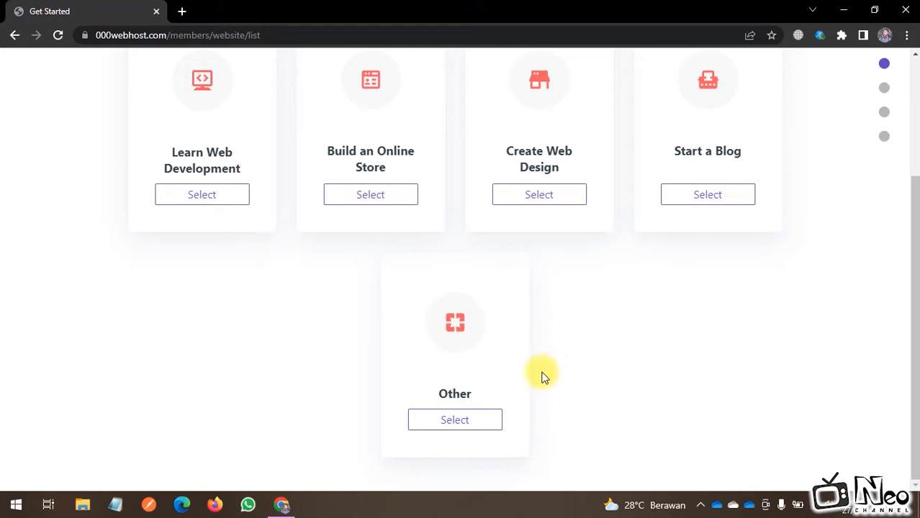
pyautogui.click(458, 424)
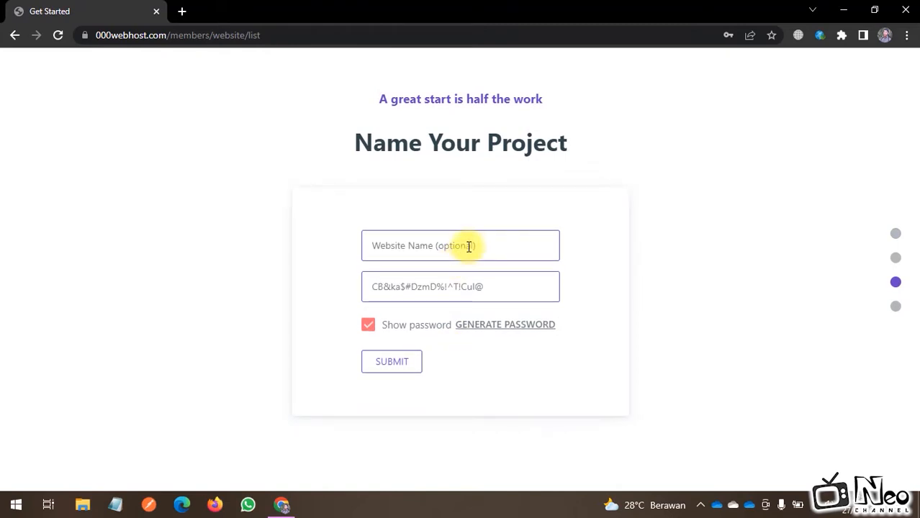
# Step: Enter 'tokobuku' as the website name and paste the generated password into a Notepad note
pyautogui.click(469, 246)
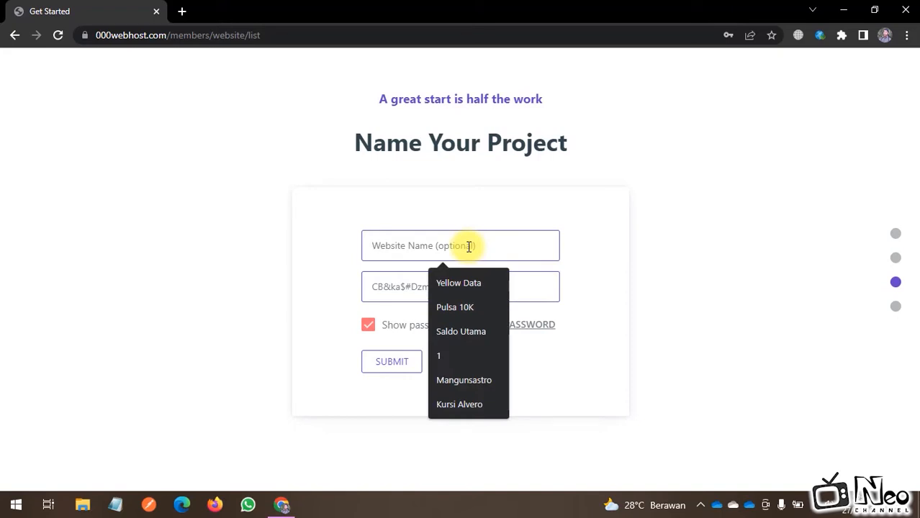
pyautogui.write('tokobuku')
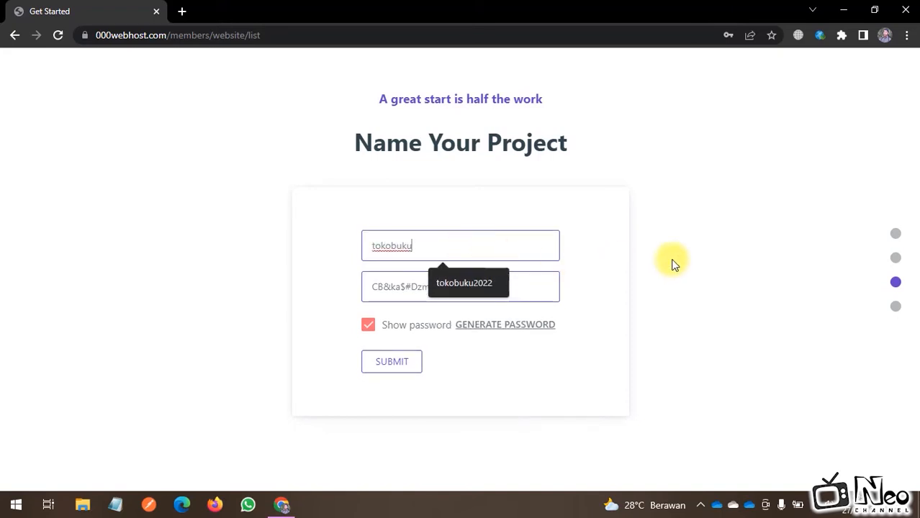
pyautogui.click(483, 290)
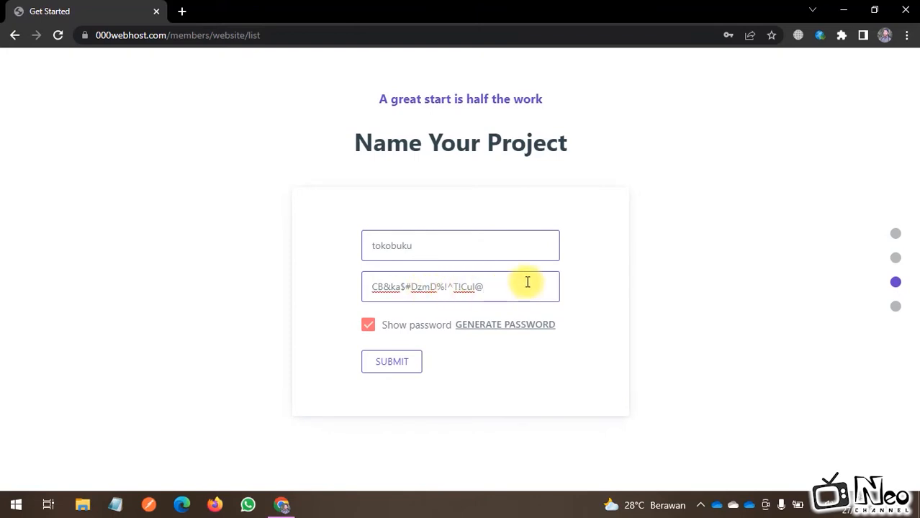
pyautogui.moveTo(532, 287); pyautogui.dragTo(369, 288)
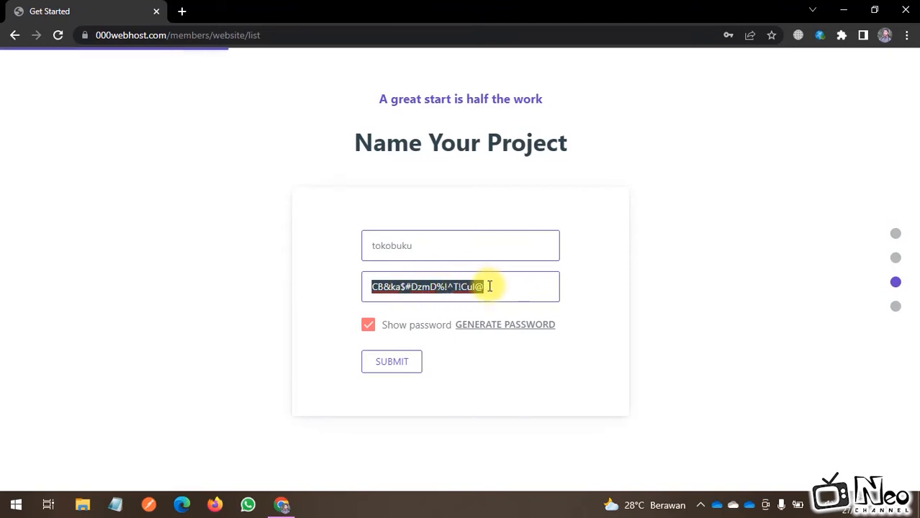
pyautogui.moveTo(528, 286); pyautogui.dragTo(373, 277)
pyautogui.hotkey('ctrl', 'c')
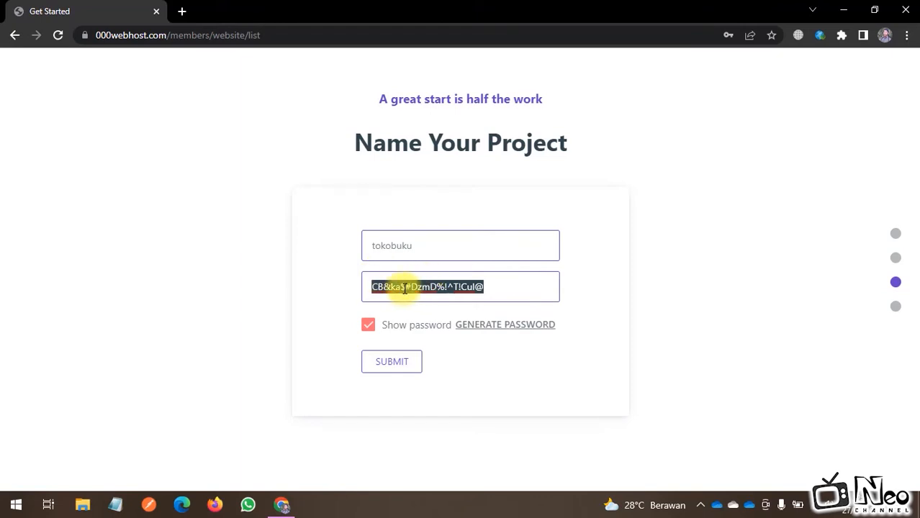
pyautogui.click(118, 507)
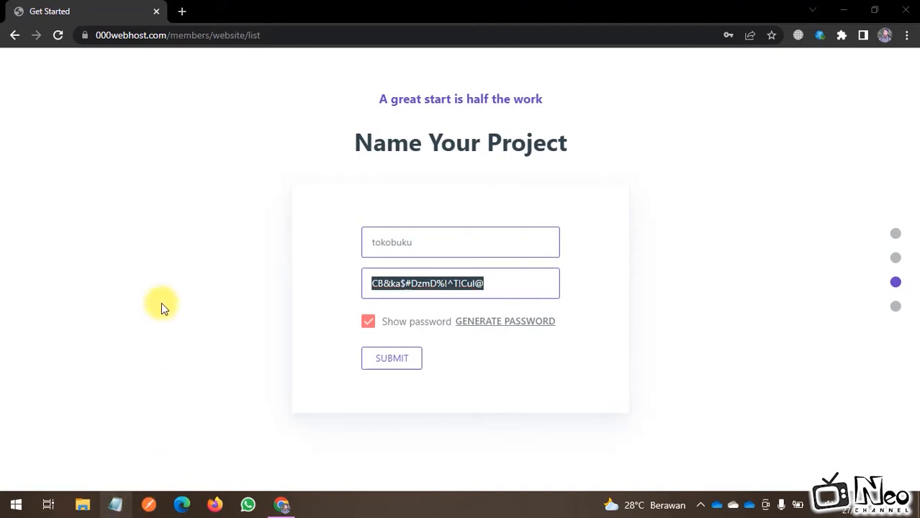
pyautogui.hotkey('ctrl', 'v')
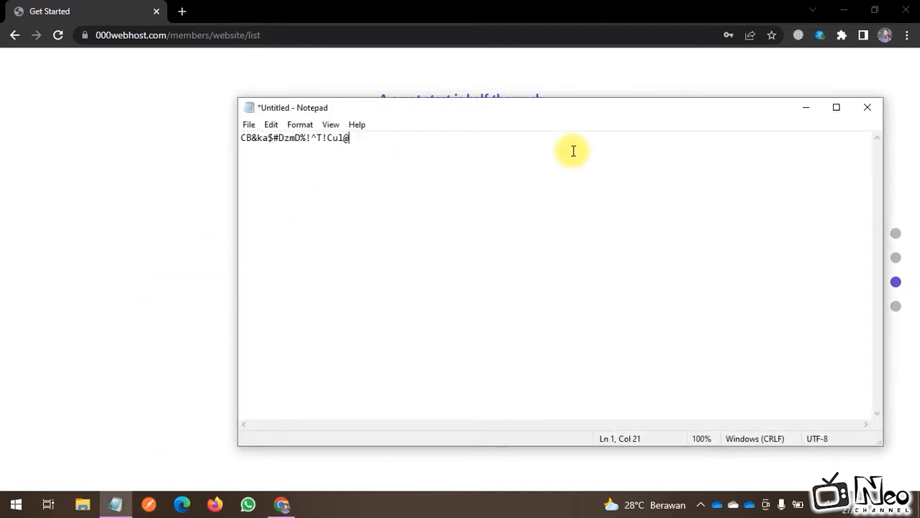
pyautogui.click(805, 108)
# Step: Submit the form, then rename the site to 'tokobuku22' after the name-taken error and resubmit
pyautogui.click(685, 269)
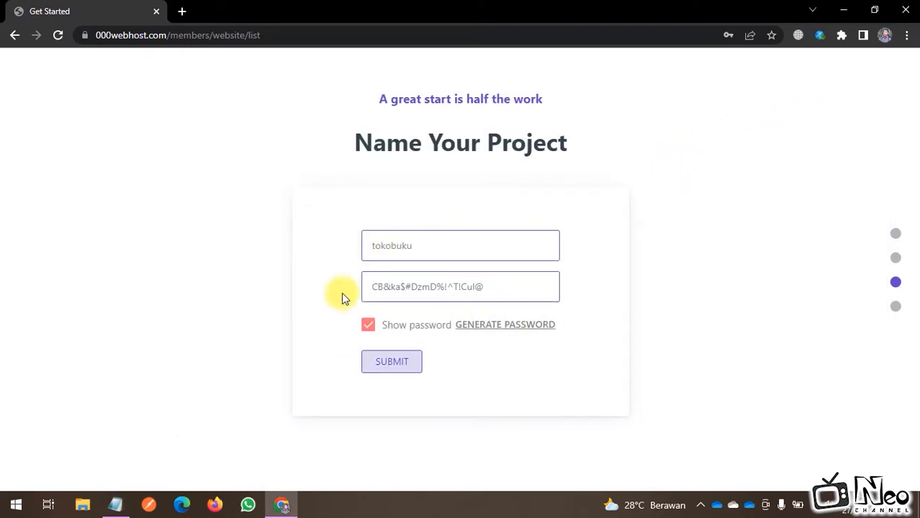
pyautogui.click(398, 370)
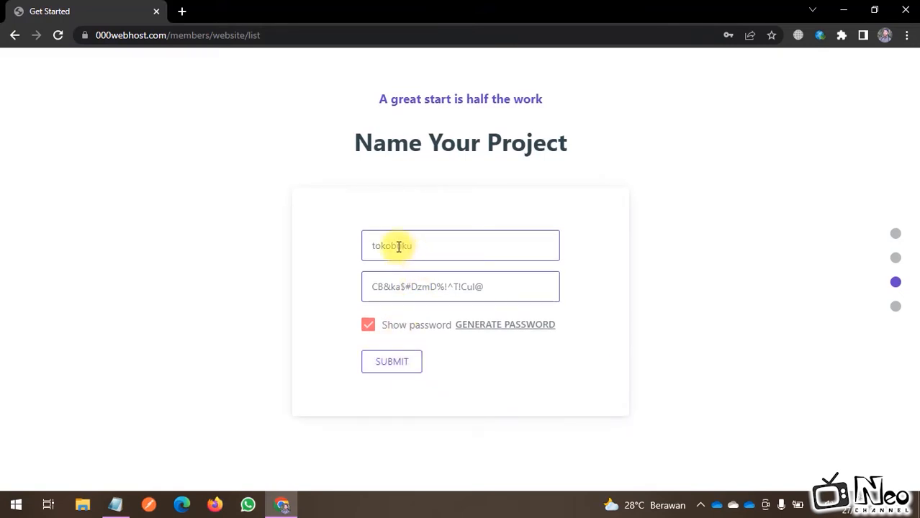
pyautogui.click(391, 368)
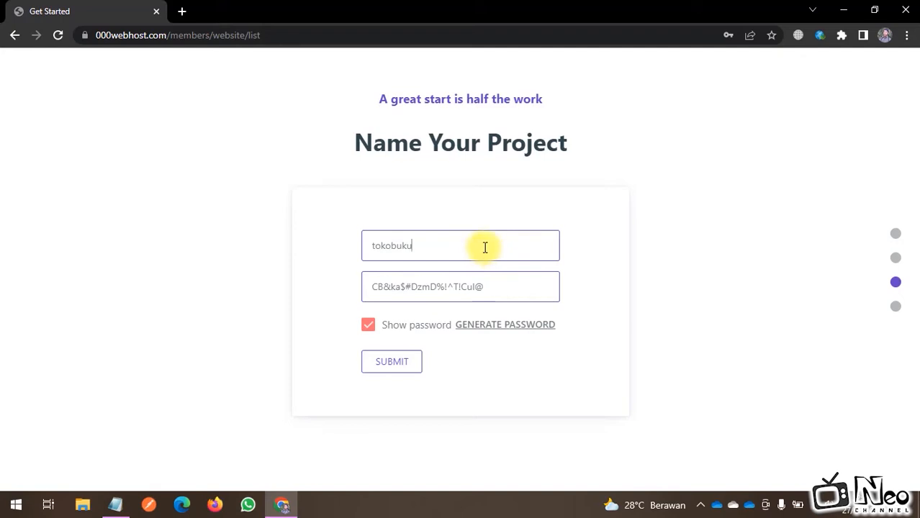
pyautogui.click(485, 248)
pyautogui.write('22')
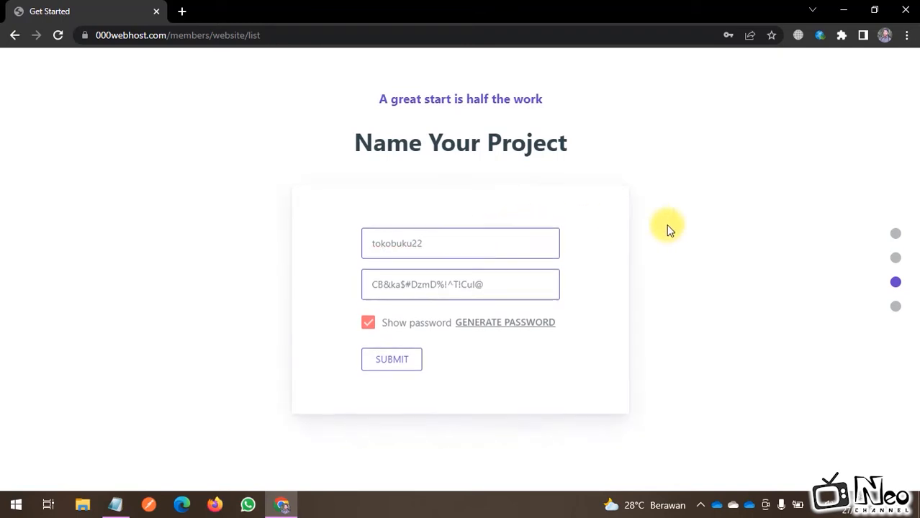
pyautogui.click(397, 367)
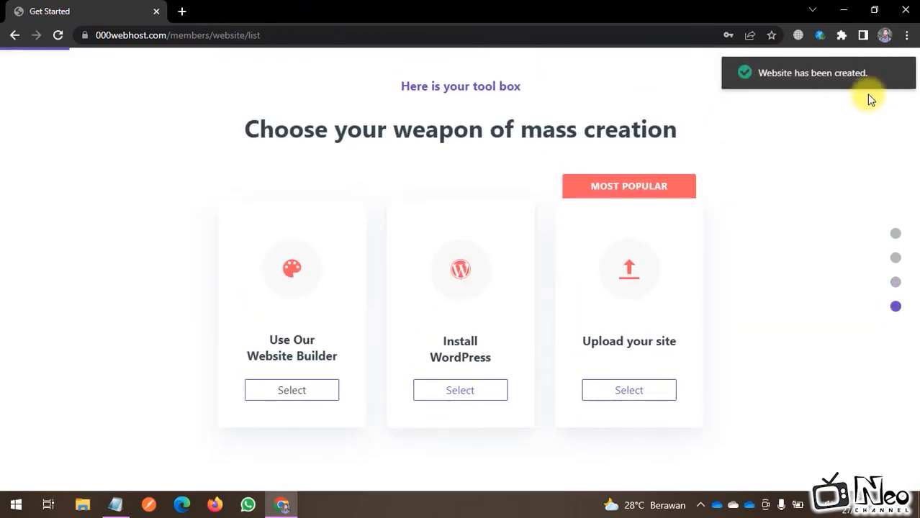
# Step: Dismiss the website-created notice and choose Upload your site to open the File Manager
pyautogui.click(791, 88)
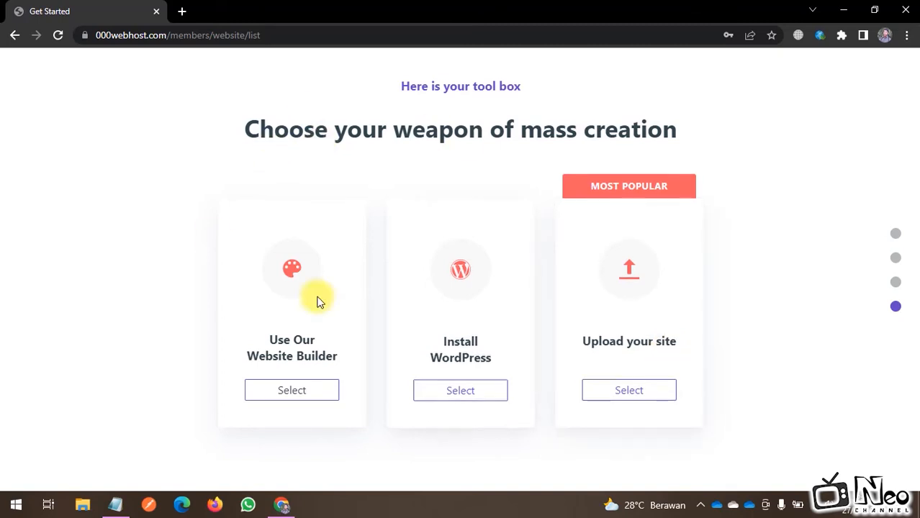
pyautogui.click(627, 398)
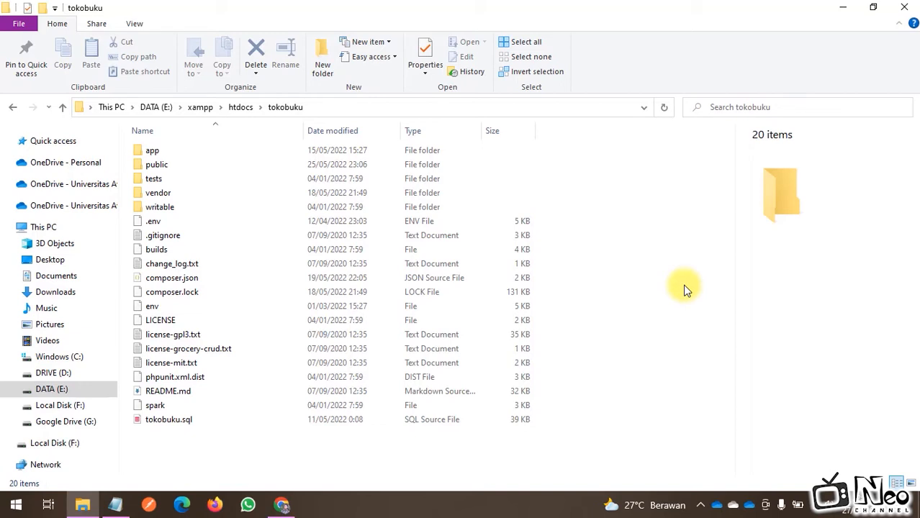
# Step: Drag all nine items of the local public folder into the server's public_html upload list
pyautogui.click(173, 165)
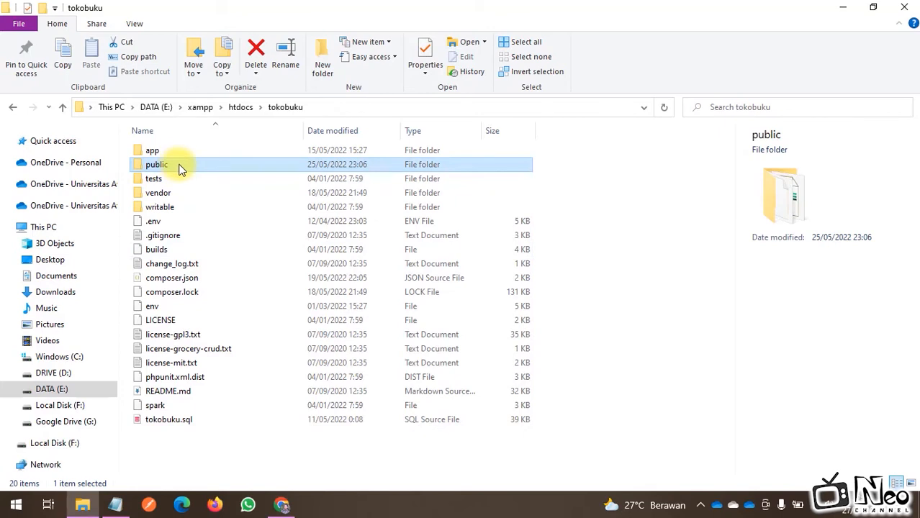
pyautogui.doubleClick(177, 167)
pyautogui.click(281, 505)
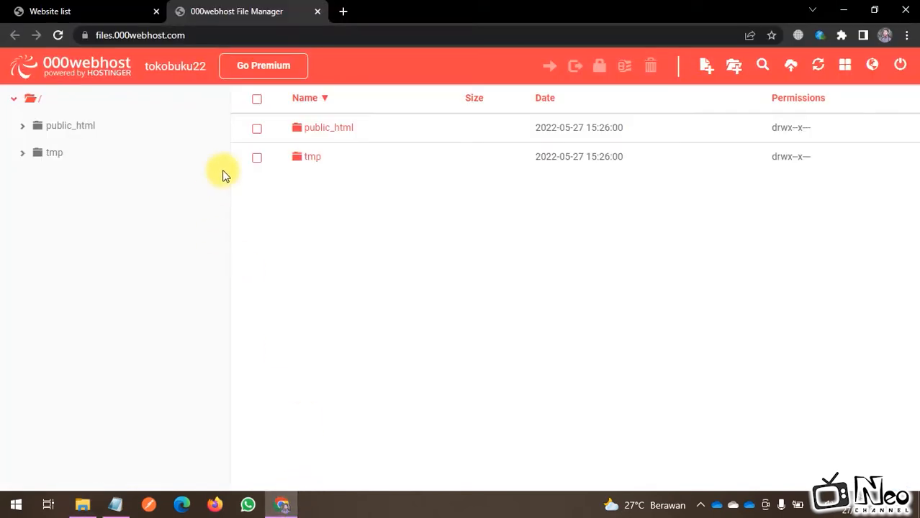
pyautogui.click(319, 135)
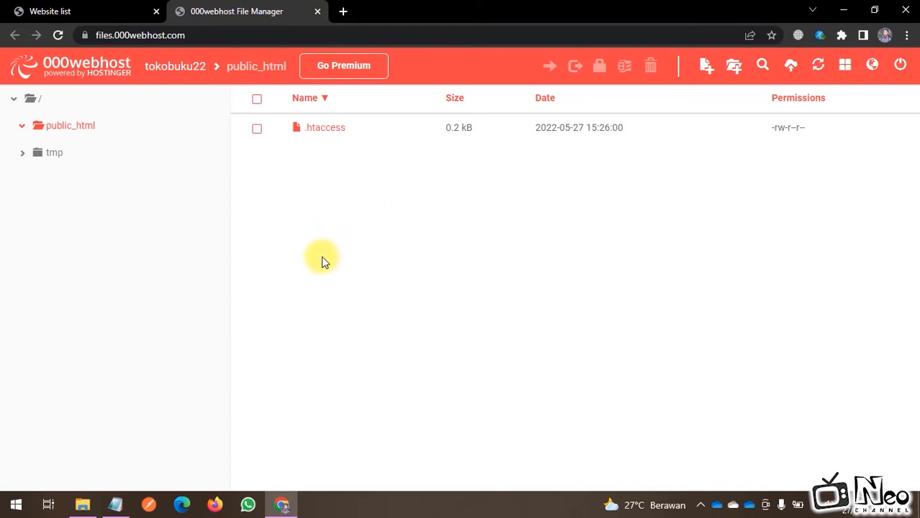
pyautogui.click(81, 505)
pyautogui.moveTo(295, 382); pyautogui.dragTo(172, 134)
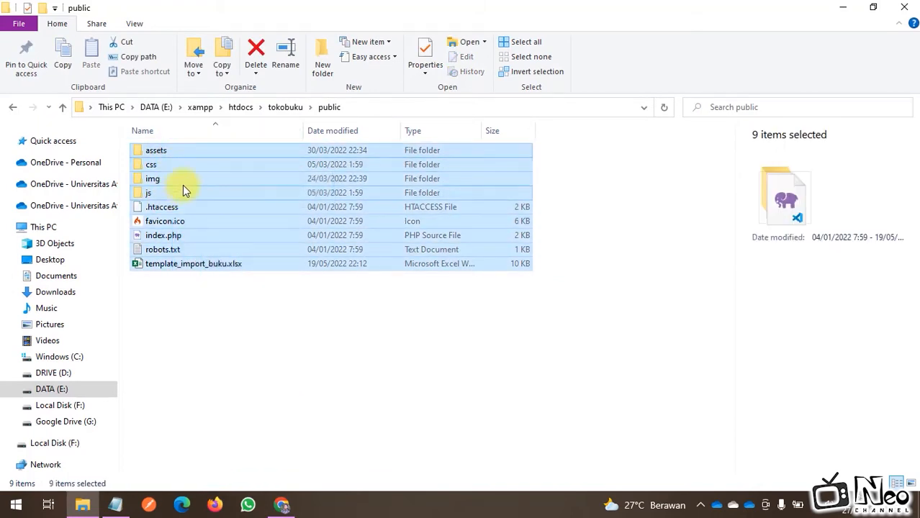
pyautogui.moveTo(185, 179); pyautogui.dragTo(491, 298)
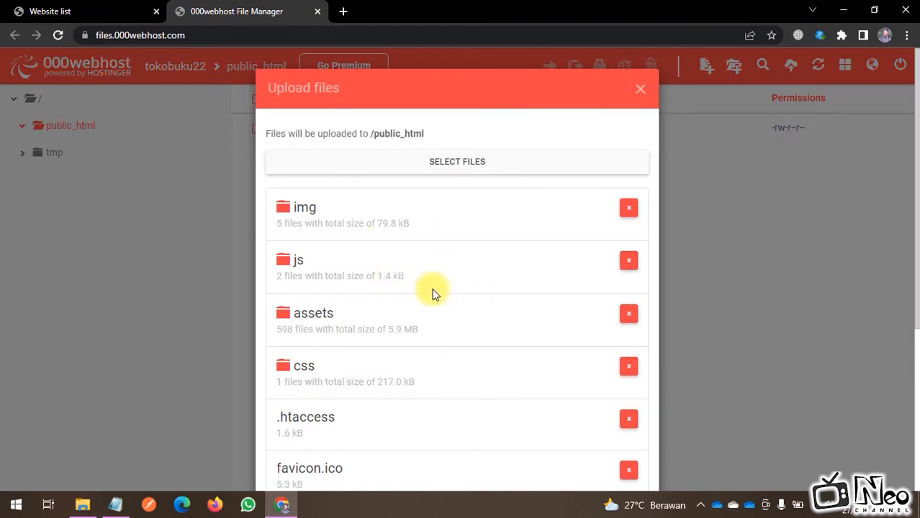
# Step: Upload the queued public files into public_html, then go back to the root '/' folder
pyautogui.scroll(-4, 411, 251)
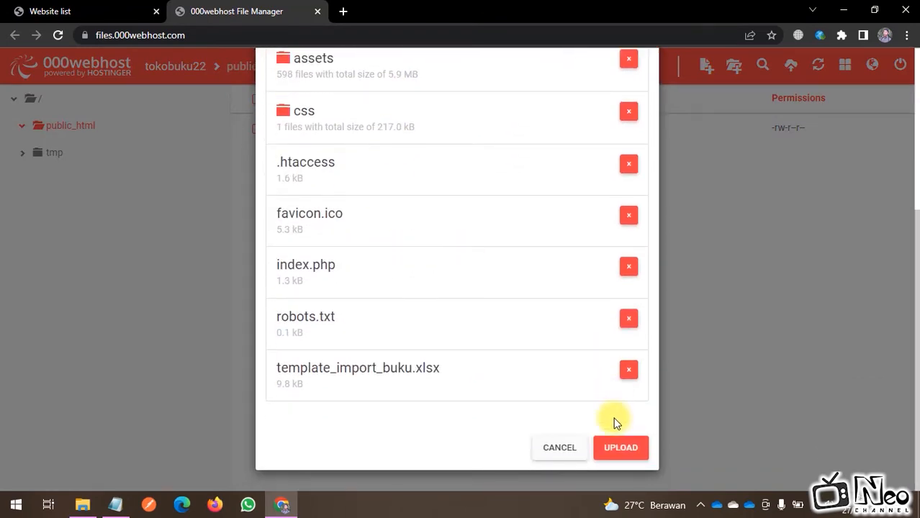
pyautogui.click(618, 449)
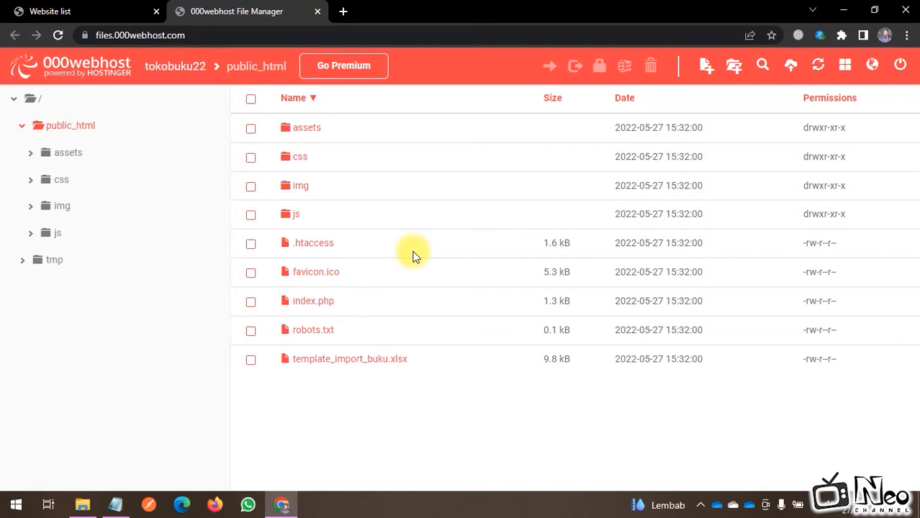
pyautogui.click(36, 103)
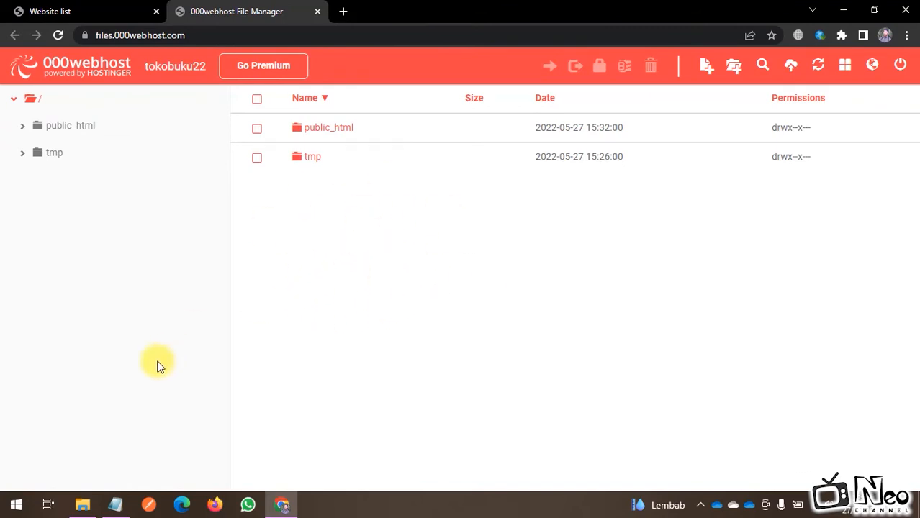
# Step: Select every tokobuku project item except public and drag the 19 items into the upload list
pyautogui.click(82, 505)
pyautogui.click(325, 338)
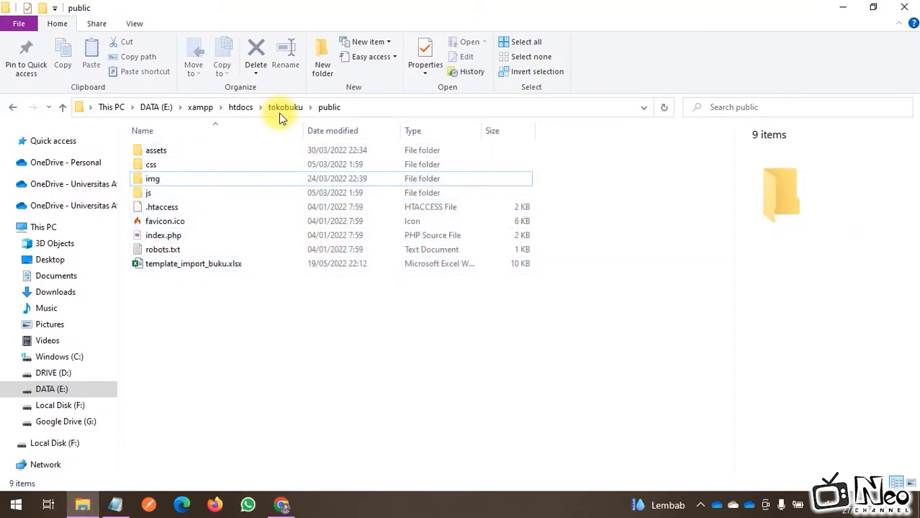
pyautogui.click(285, 106)
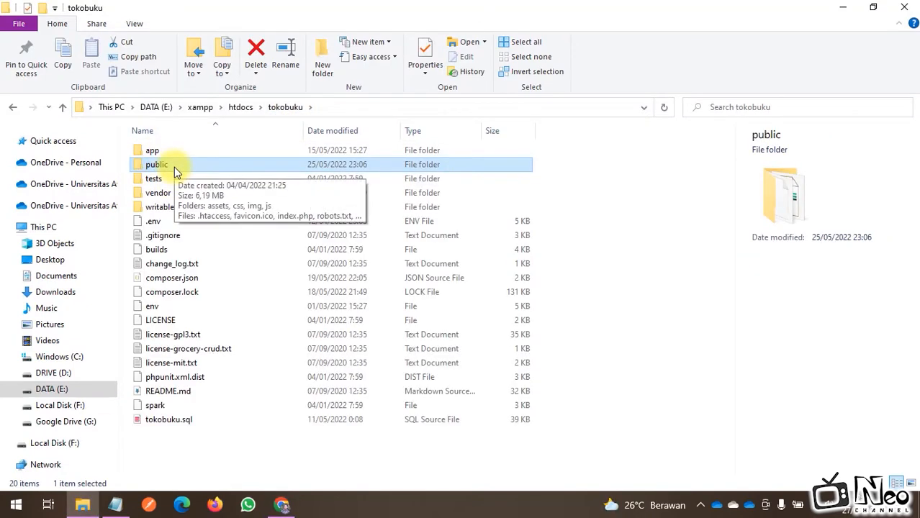
pyautogui.click(321, 241)
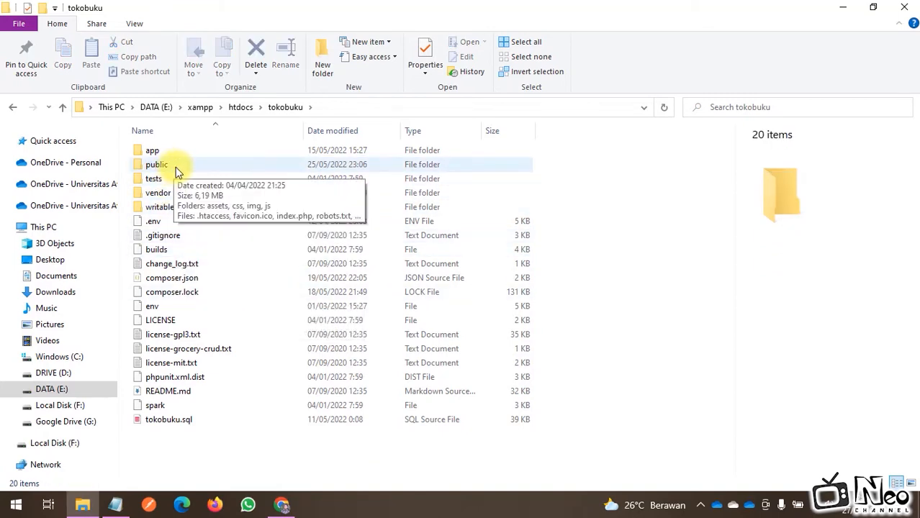
pyautogui.hotkey('ctrl', 'a')
pyautogui.keyDown('ctrl'); pyautogui.click(156, 164); pyautogui.keyUp('ctrl')
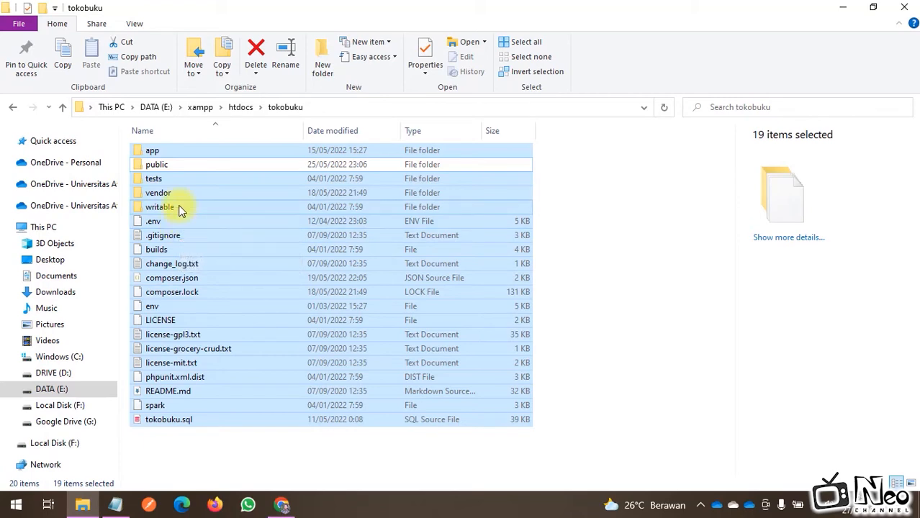
pyautogui.moveTo(179, 206); pyautogui.dragTo(509, 314)
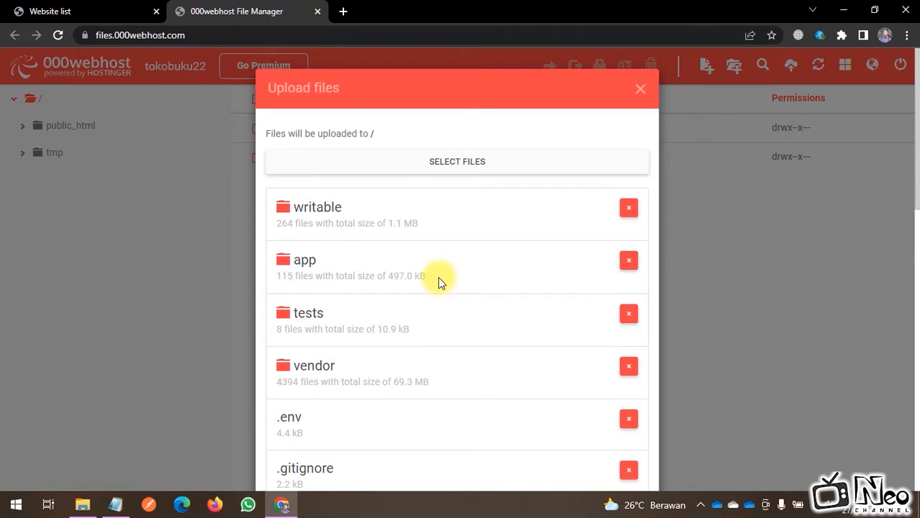
# Step: Upload the 19 queued tokobuku project items, including app, vendor and .env, to the site root
pyautogui.scroll(-12, 438, 281)
pyautogui.click(613, 451)
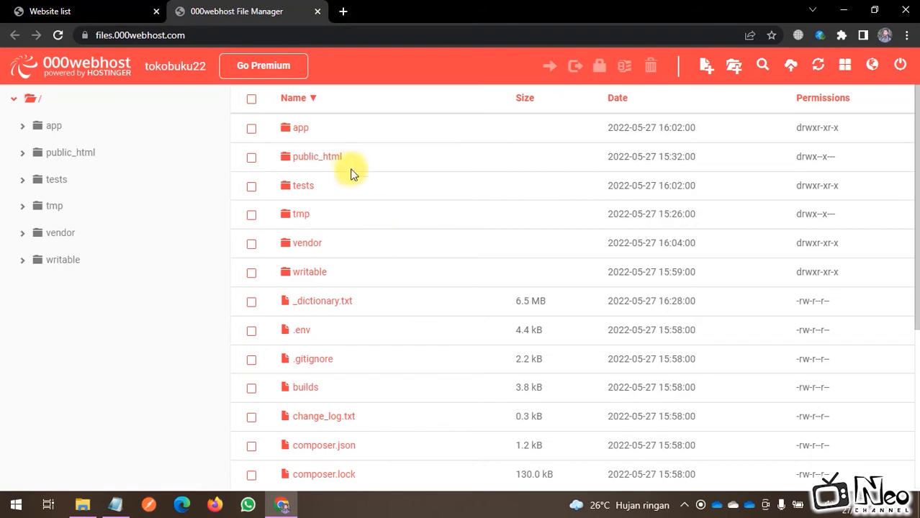
# Step: Export the tokobuku database from localhost phpMyAdmin as an SQL file, tokobuku.sql
pyautogui.click(345, 11)
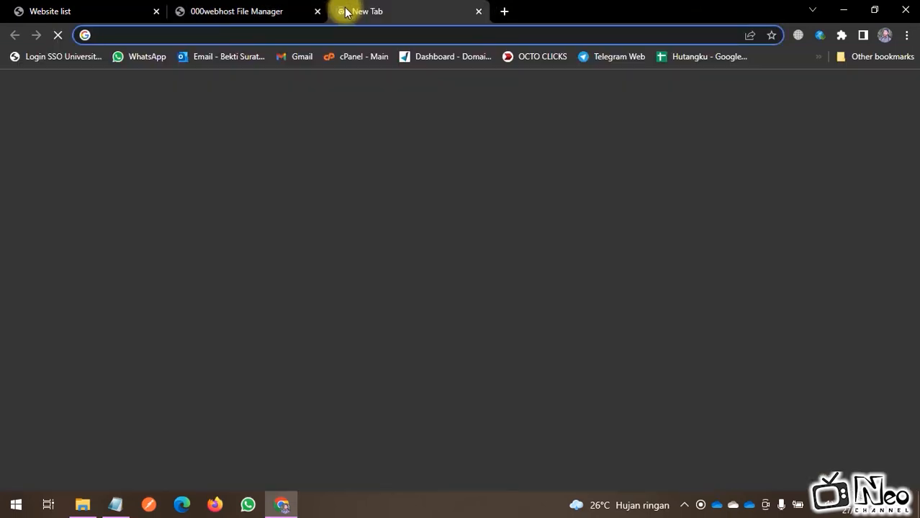
pyautogui.write('loc')
pyautogui.press('Return')
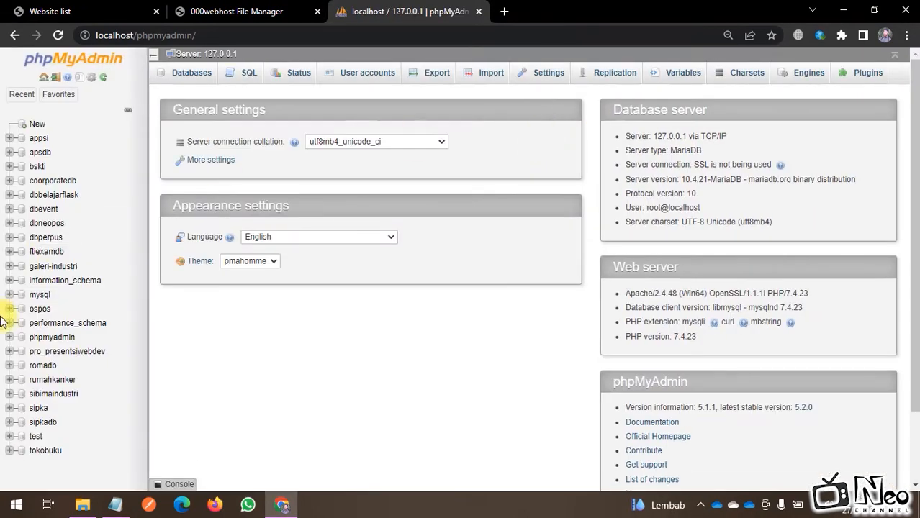
pyautogui.click(49, 452)
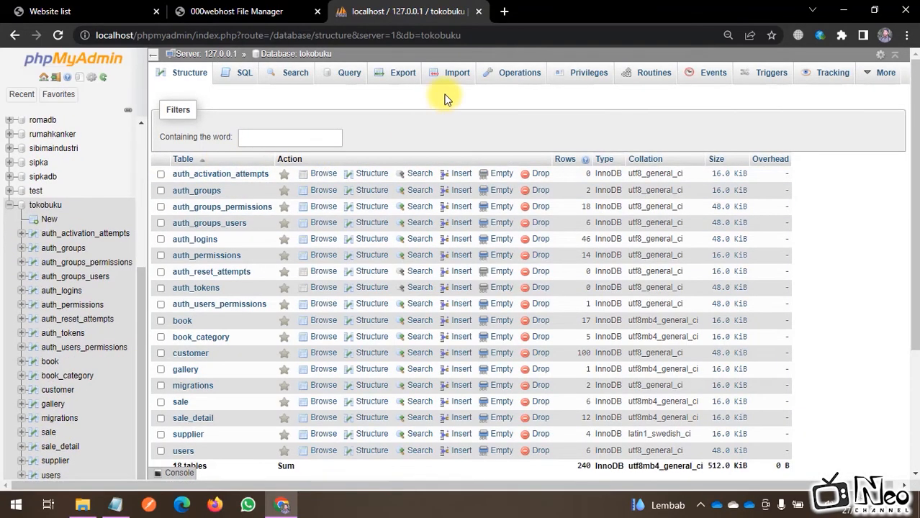
pyautogui.click(399, 76)
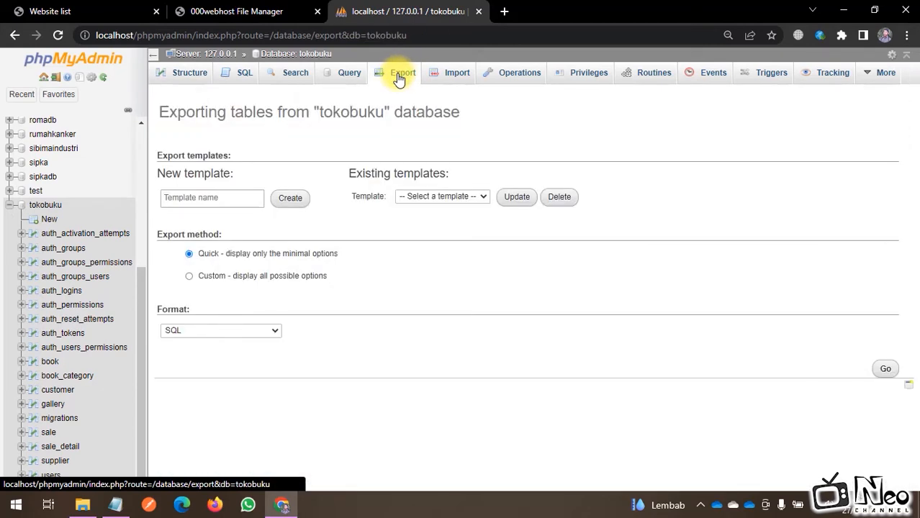
pyautogui.click(885, 370)
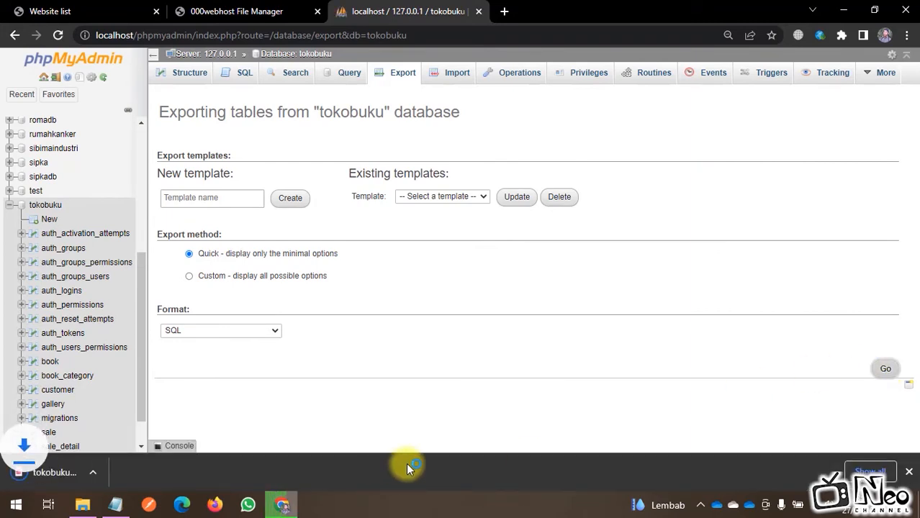
pyautogui.rightClick(105, 469)
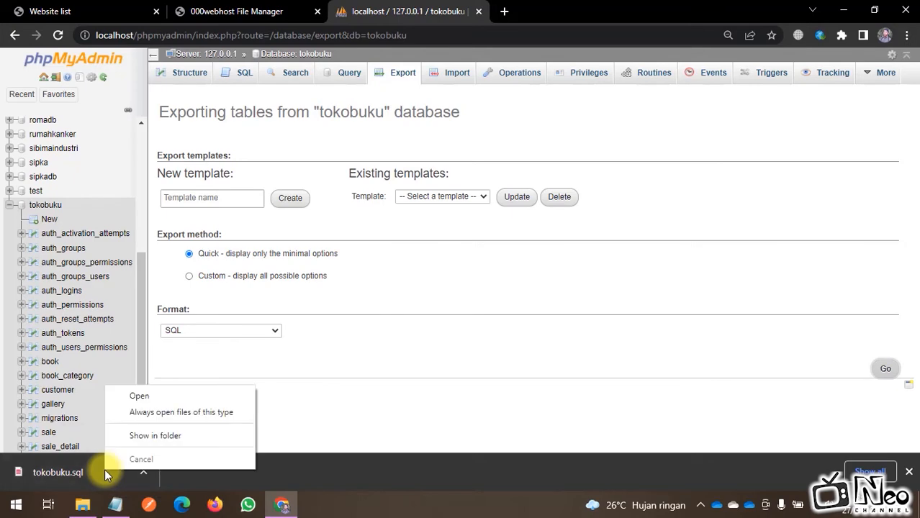
# Step: Locate tokobuku.sql (45 KB) in D:\Downloads, then return to the browser
pyautogui.click(170, 437)
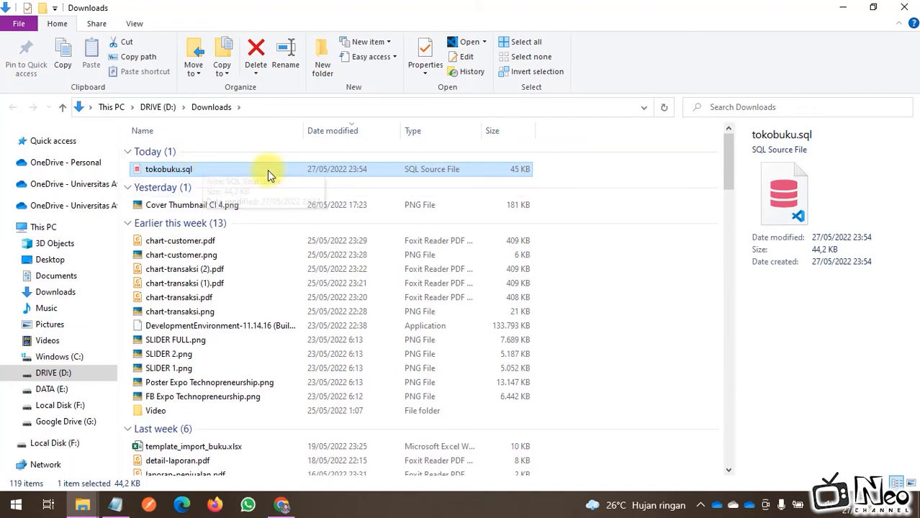
pyautogui.click(283, 505)
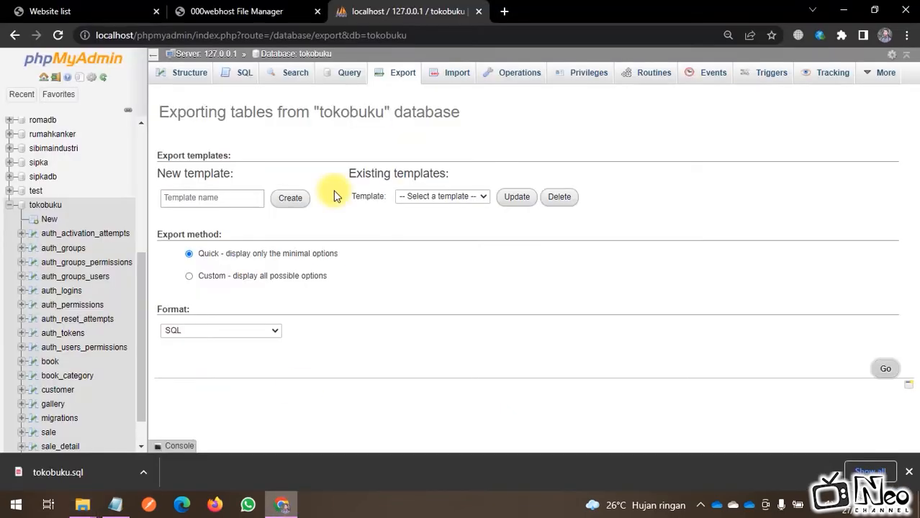
# Step: Show the My Websites list with the Hostinger offer banner and Chrome download bar closed
pyautogui.click(85, 7)
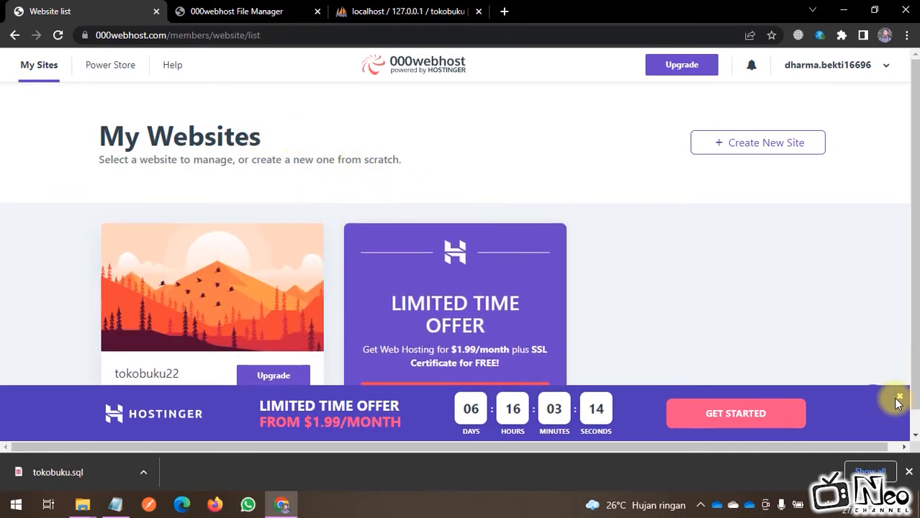
pyautogui.moveTo(209, 369)
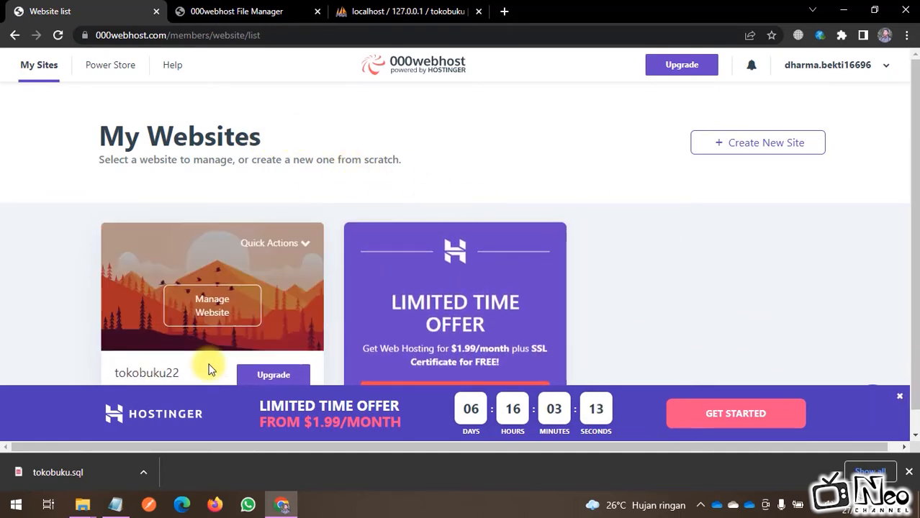
pyautogui.click(898, 395)
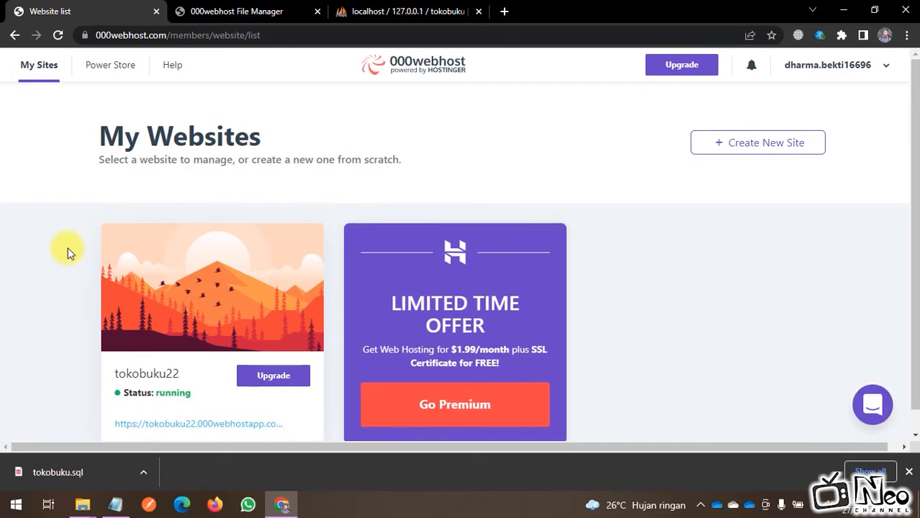
pyautogui.moveTo(240, 288)
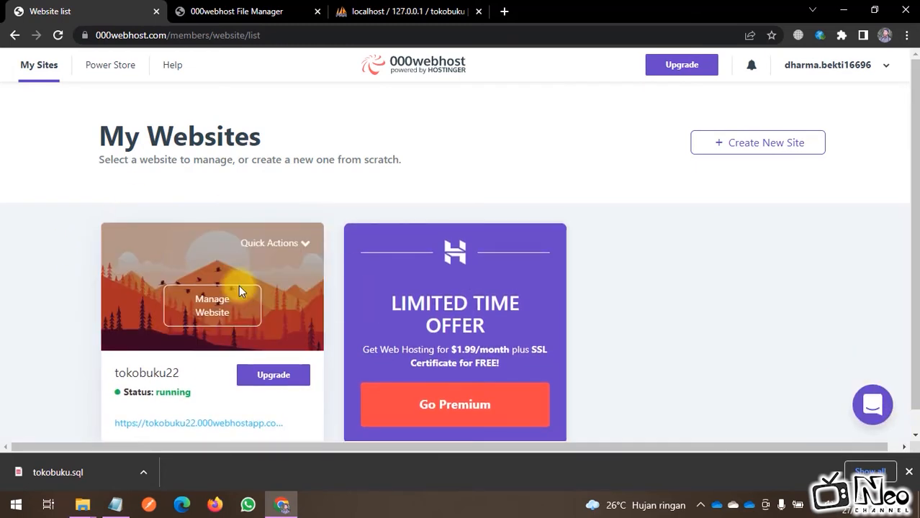
pyautogui.click(909, 472)
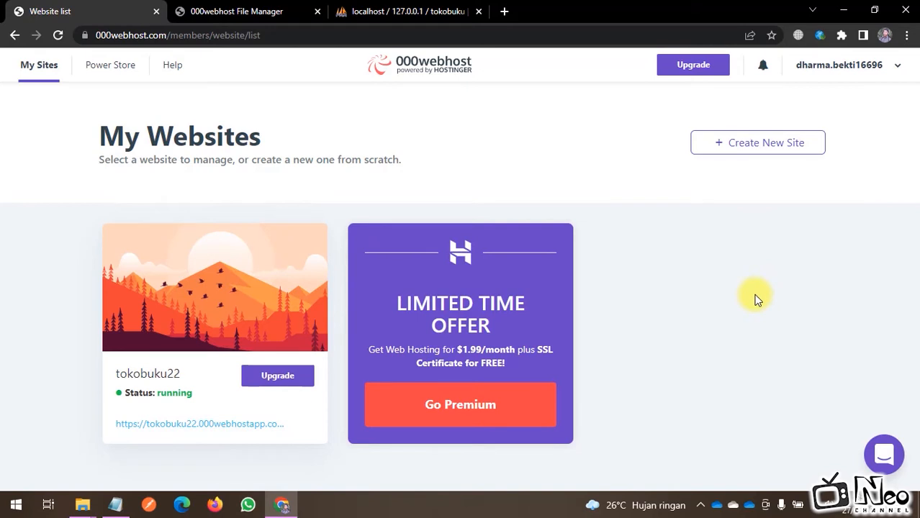
pyautogui.moveTo(158, 314)
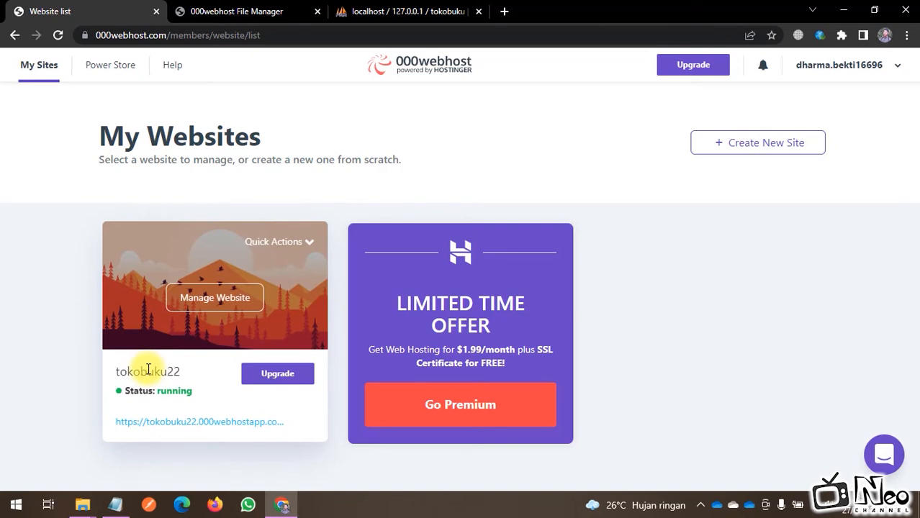
# Step: Open tokobuku22's Manage Website page and go to Tools > Database Manager (0/2 used)
pyautogui.click(228, 306)
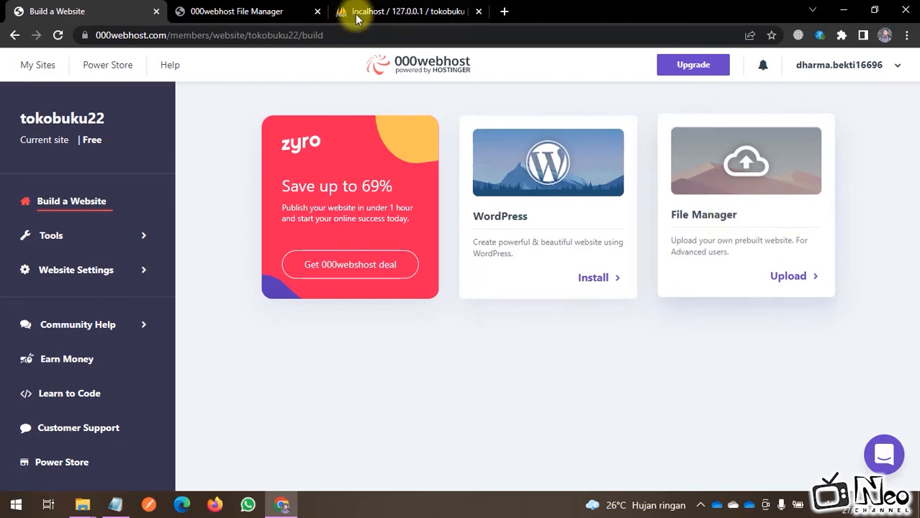
pyautogui.click(243, 10)
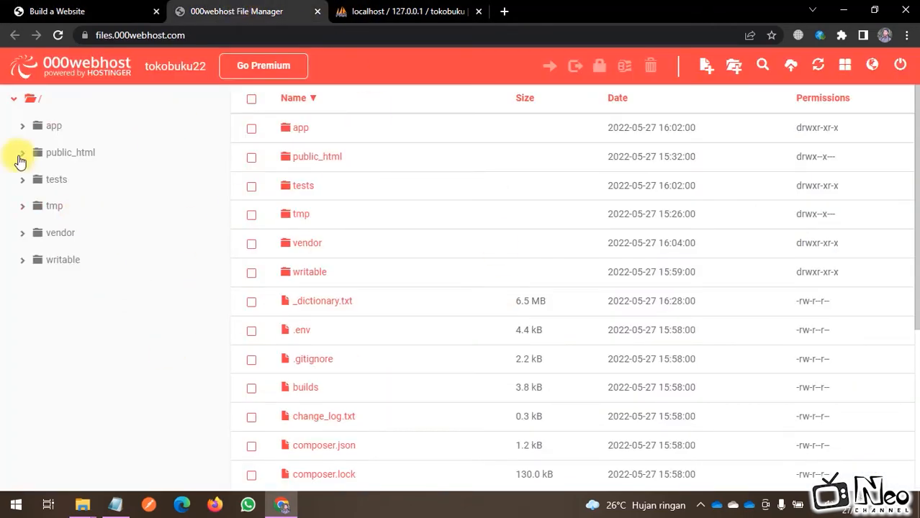
pyautogui.click(63, 6)
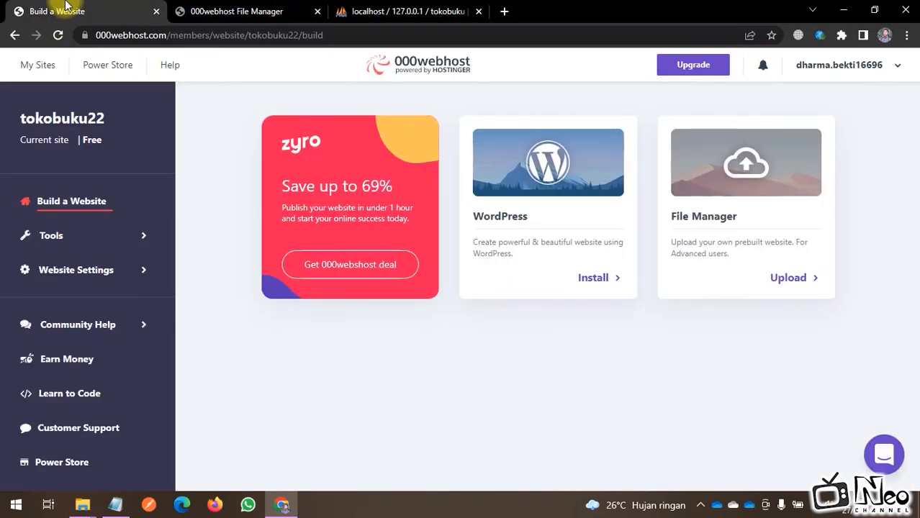
pyautogui.click(52, 236)
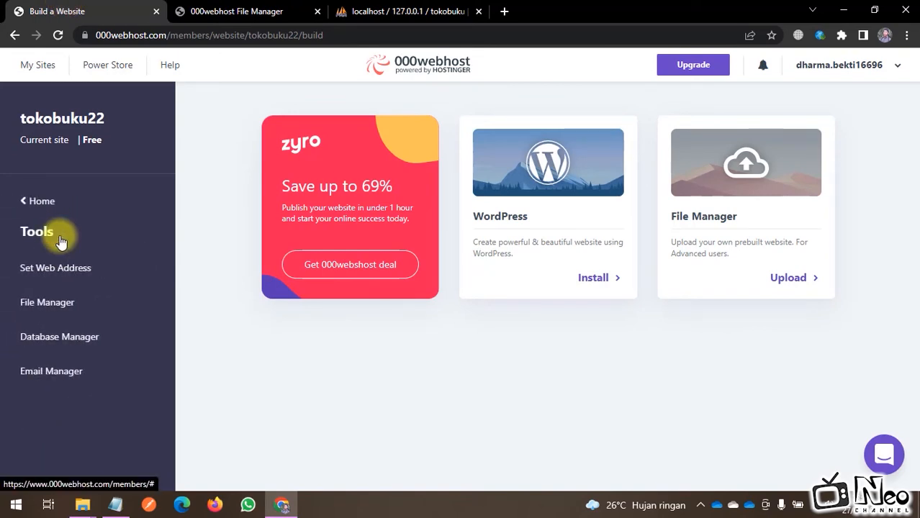
pyautogui.click(62, 340)
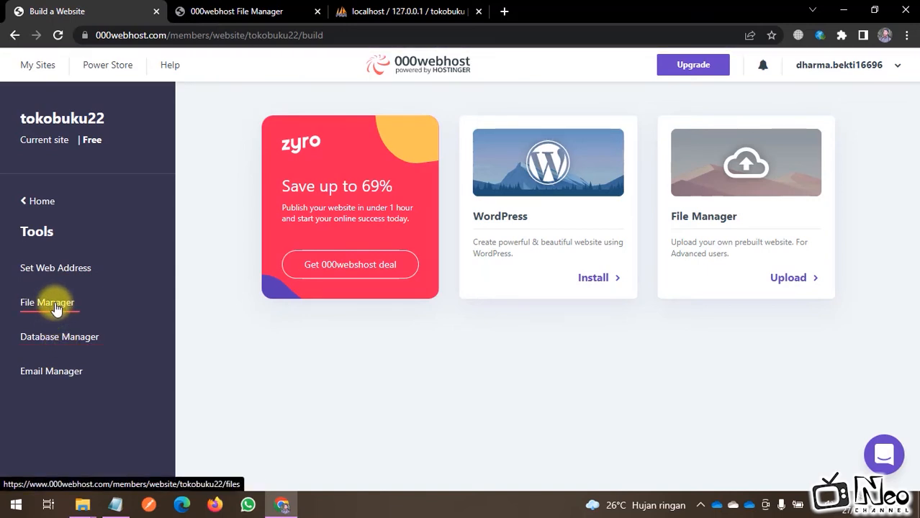
pyautogui.click(205, 12)
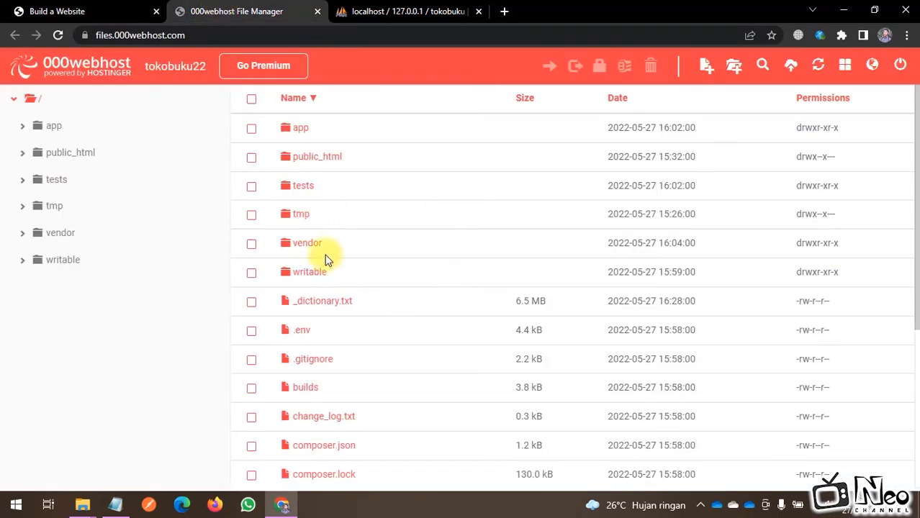
pyautogui.click(80, 10)
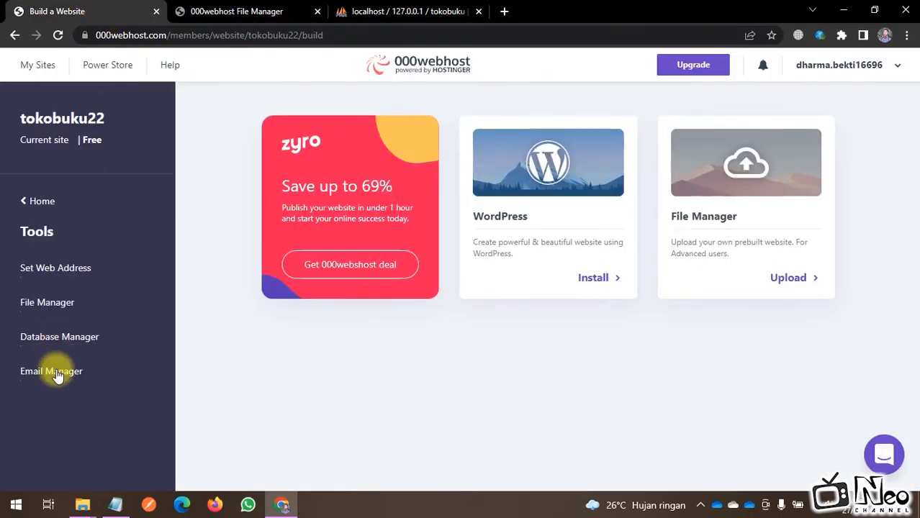
pyautogui.click(68, 344)
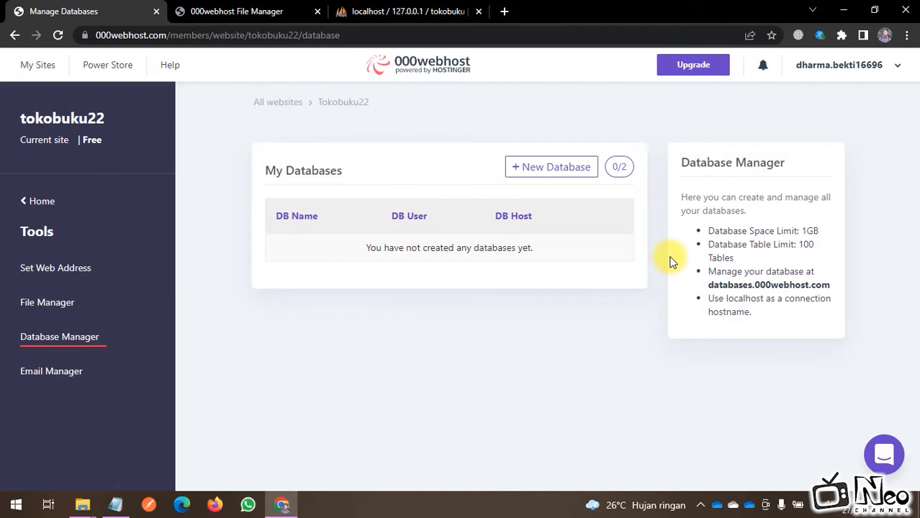
# Step: Start a new database named tokobuku with username root
pyautogui.click(556, 176)
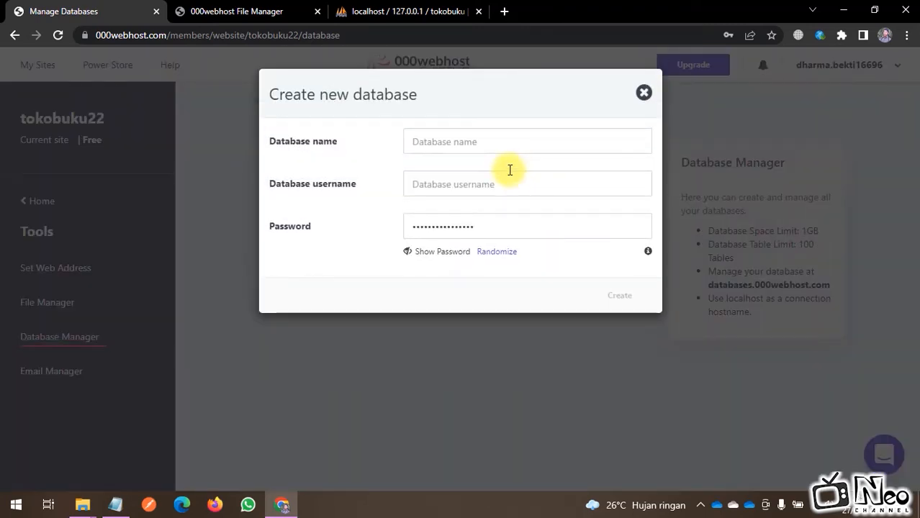
pyautogui.click(498, 140)
pyautogui.write('tokobuku')
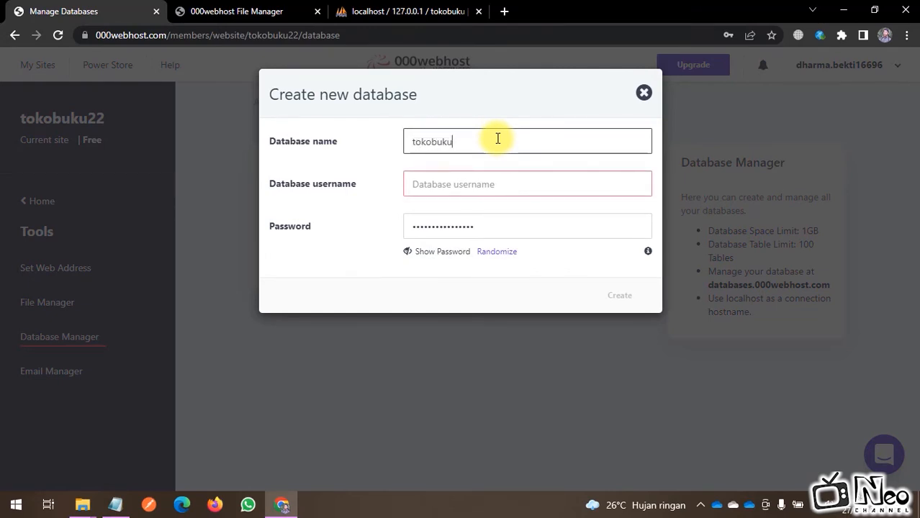
pyautogui.click(444, 185)
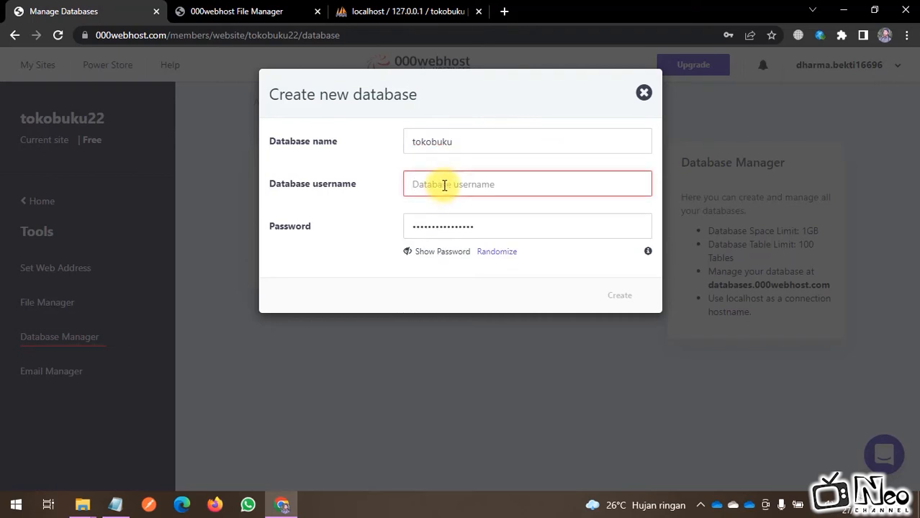
pyautogui.write('root')
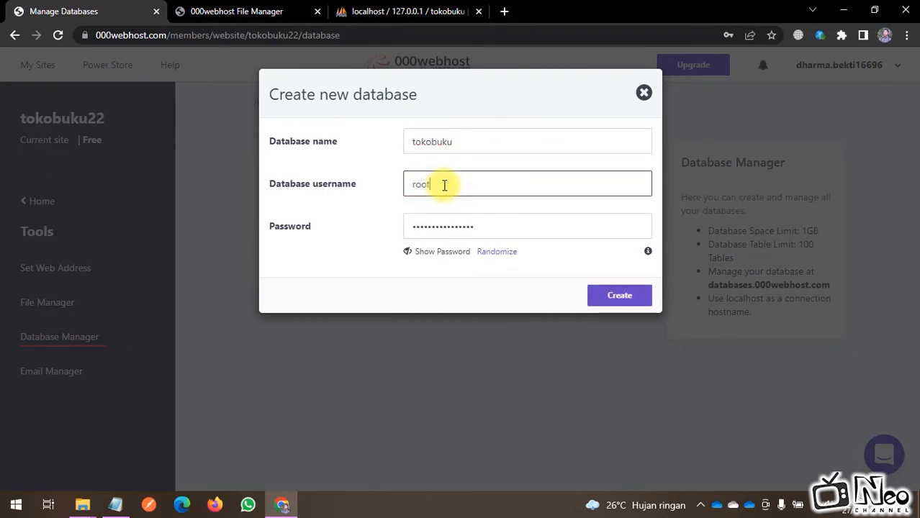
# Step: Copy the generated password into Notepad and create the database
pyautogui.click(432, 256)
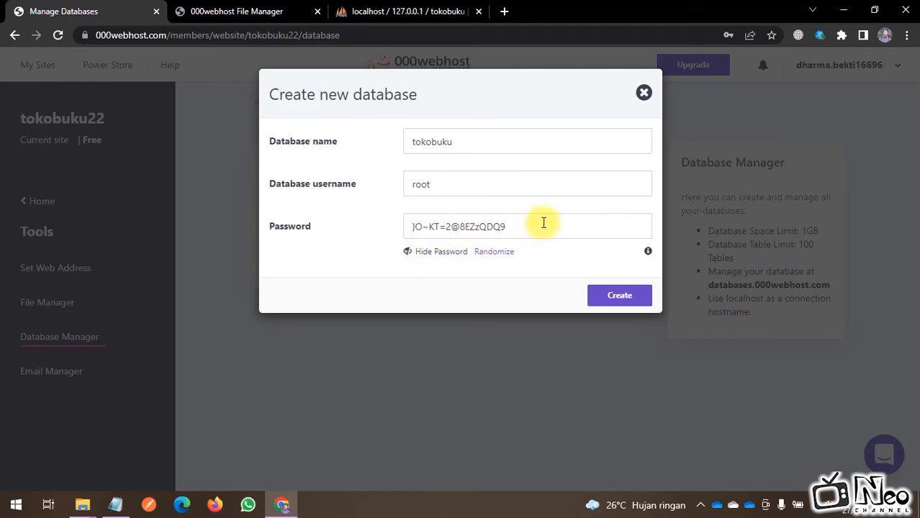
pyautogui.moveTo(544, 223); pyautogui.dragTo(369, 226)
pyautogui.hotkey('ctrl', 'c')
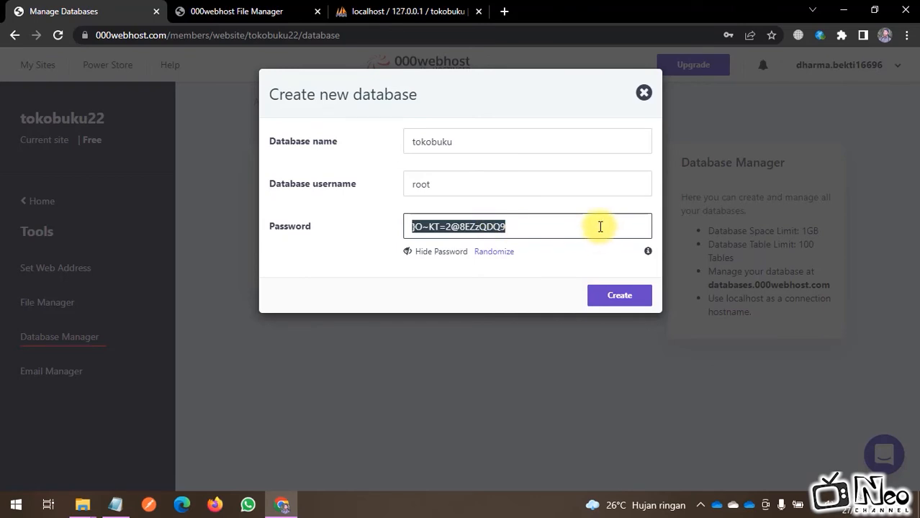
pyautogui.click(115, 504)
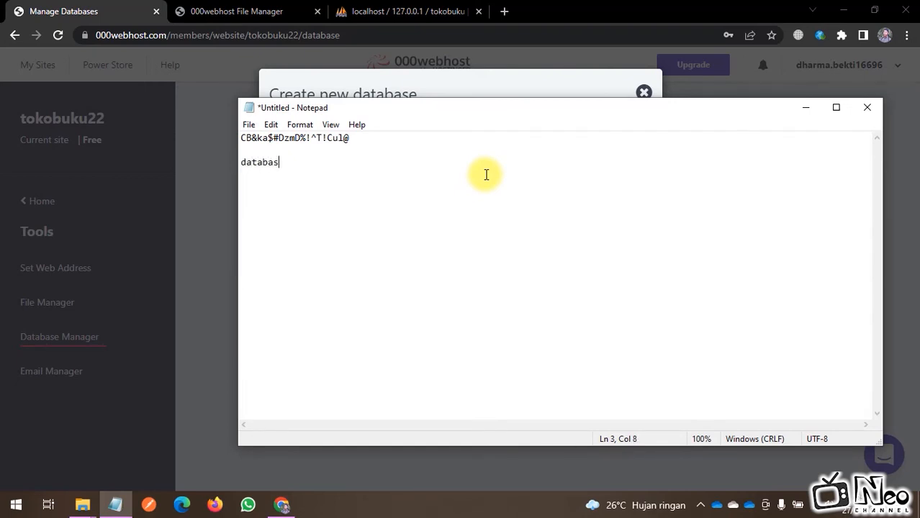
pyautogui.hotkey('ctrl', 'v')
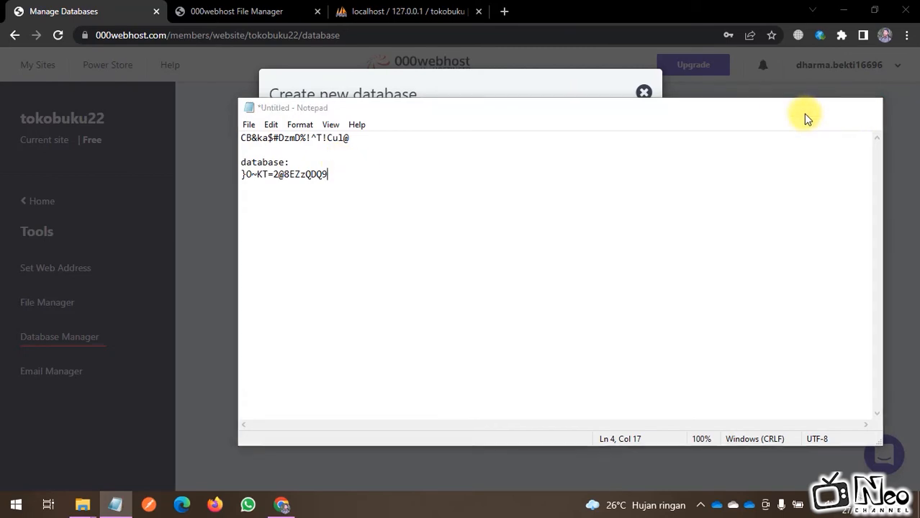
pyautogui.click(804, 109)
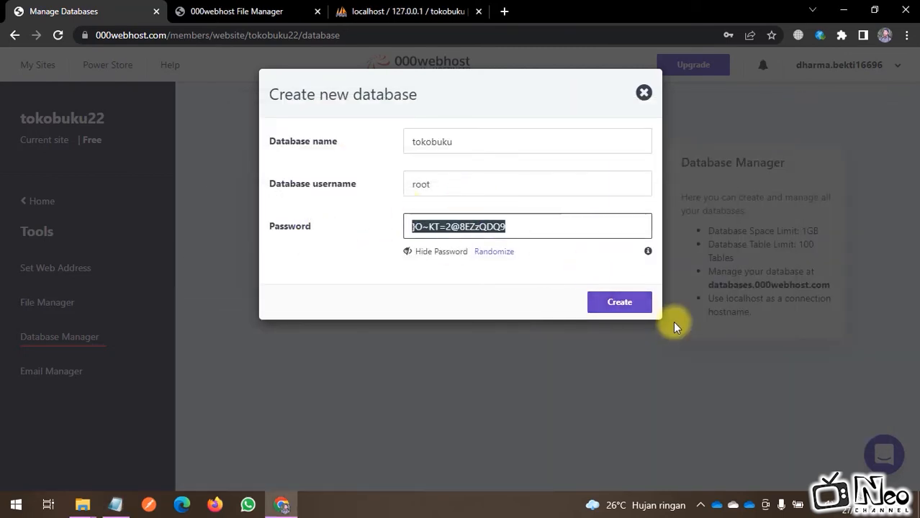
pyautogui.click(619, 303)
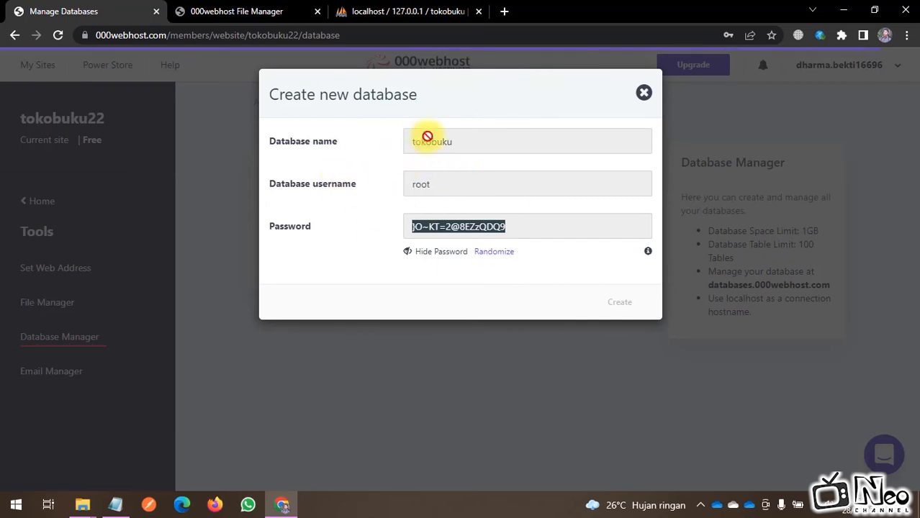
pyautogui.press('Return')
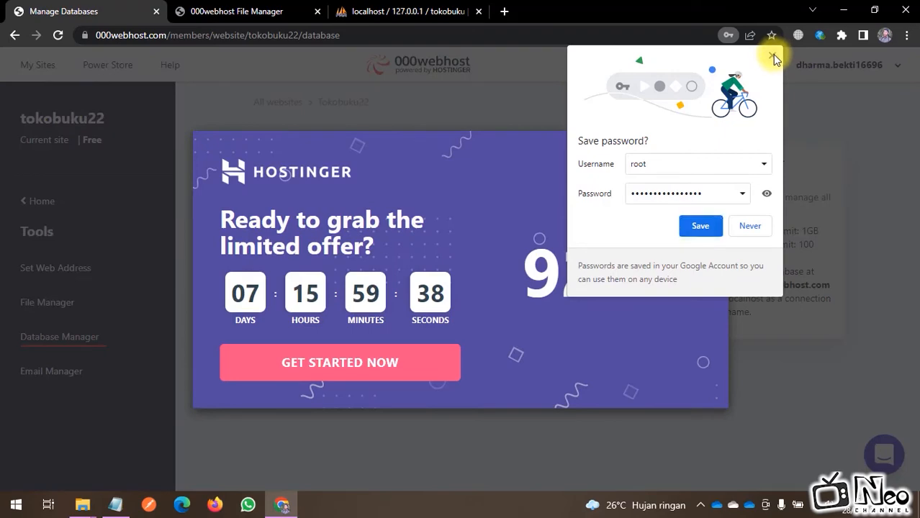
# Step: Dismiss the popups, copy the database name and saved password, and launch Manage > PhpMyAdmin
pyautogui.click(771, 56)
pyautogui.click(715, 147)
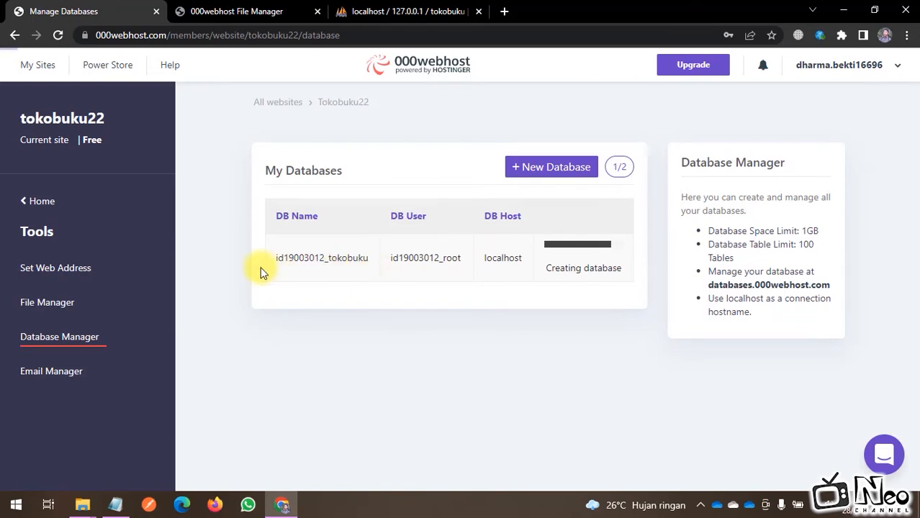
pyautogui.moveTo(270, 259); pyautogui.dragTo(453, 262)
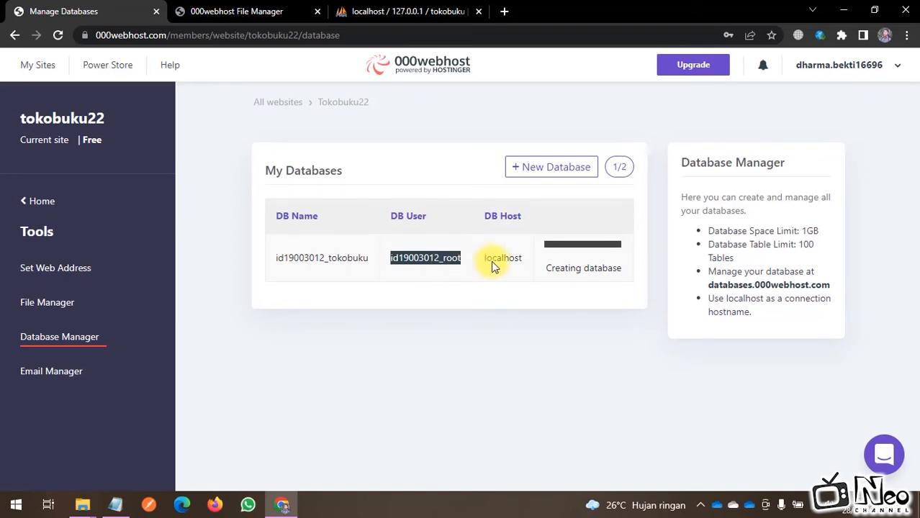
pyautogui.click(115, 504)
pyautogui.moveTo(356, 178); pyautogui.dragTo(266, 164)
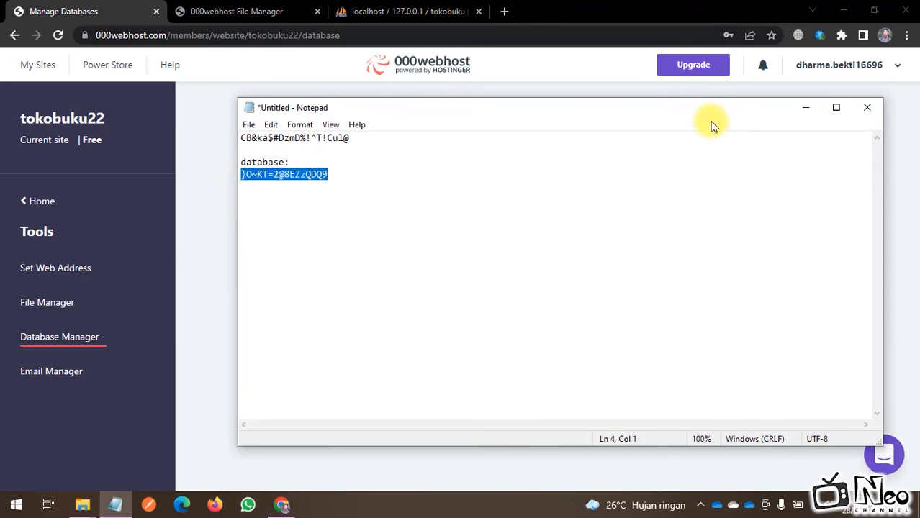
pyautogui.click(805, 109)
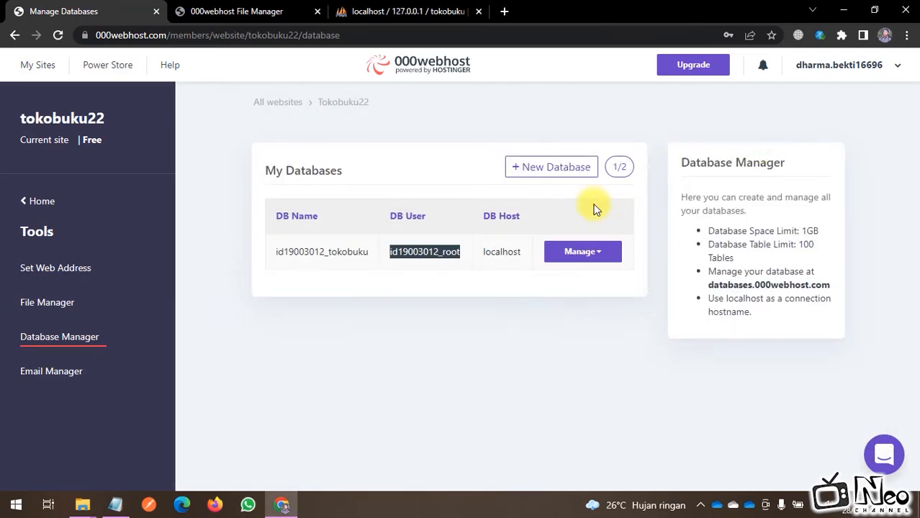
pyautogui.click(455, 373)
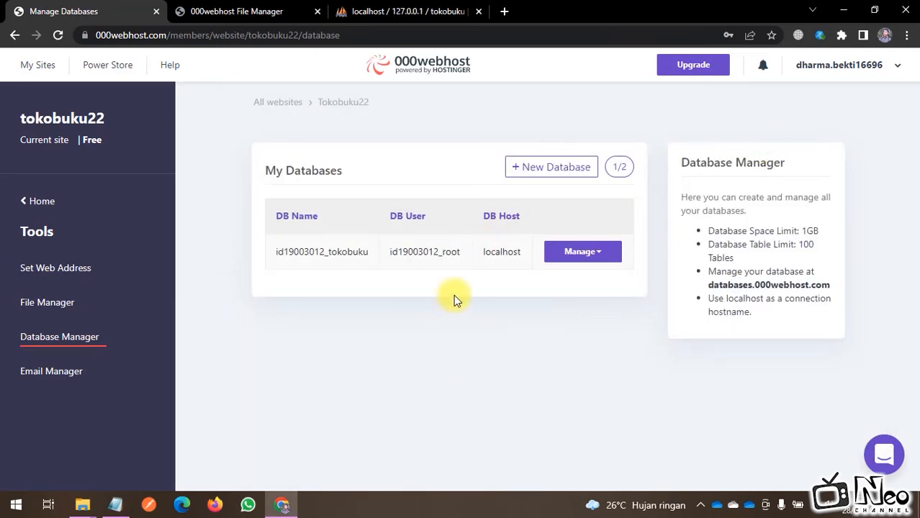
pyautogui.click(595, 257)
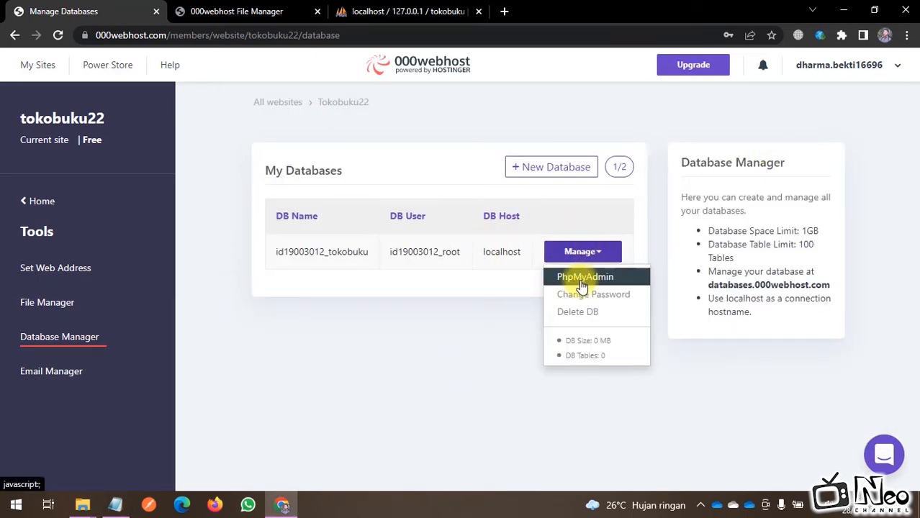
pyautogui.click(591, 281)
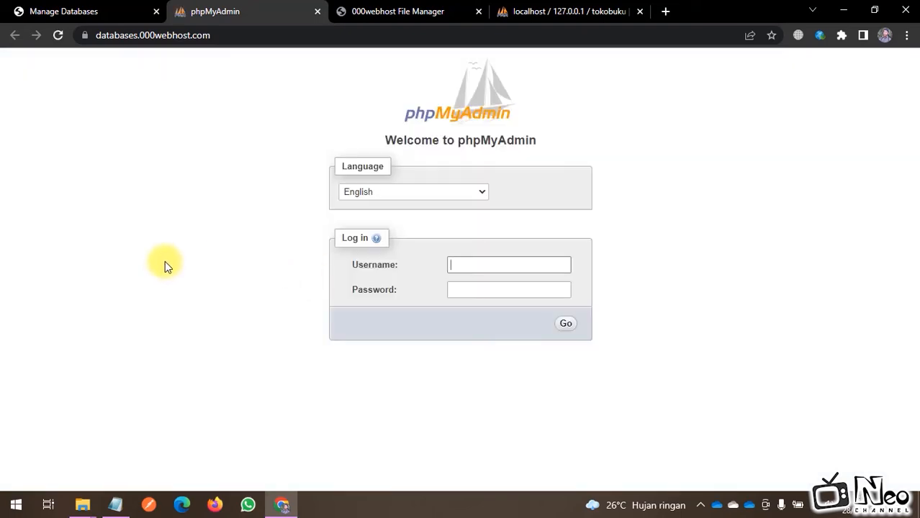
# Step: Fill the phpMyAdmin Username with the DB User copied from 000webhost
pyautogui.click(464, 265)
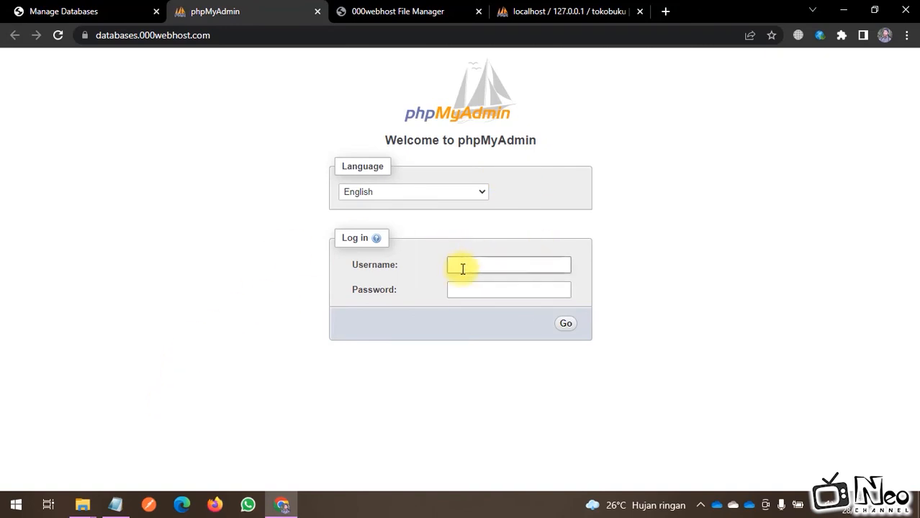
pyautogui.click(92, 13)
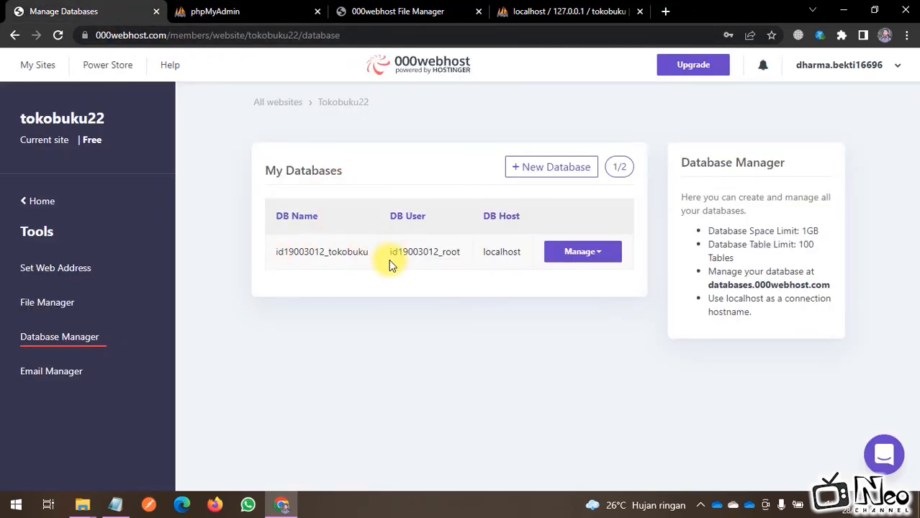
pyautogui.moveTo(388, 259); pyautogui.dragTo(469, 257)
pyautogui.hotkey('ctrl', 'c')
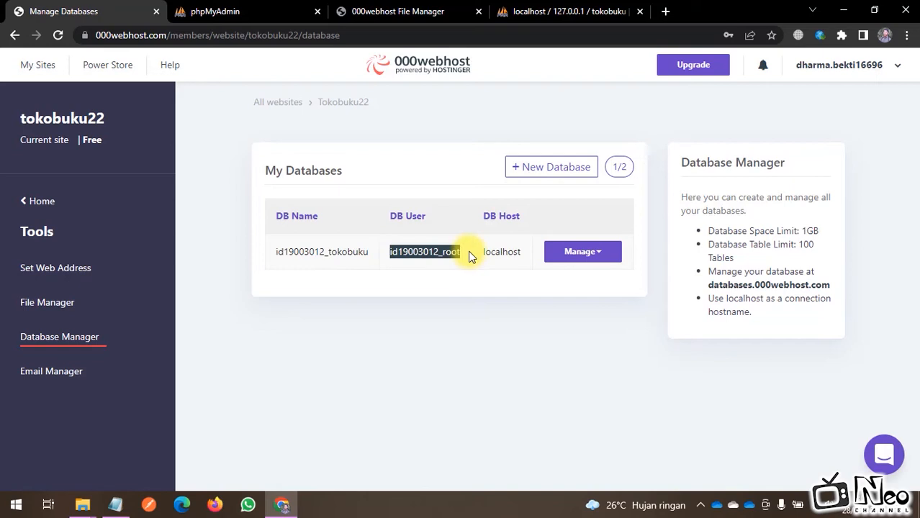
pyautogui.click(216, 11)
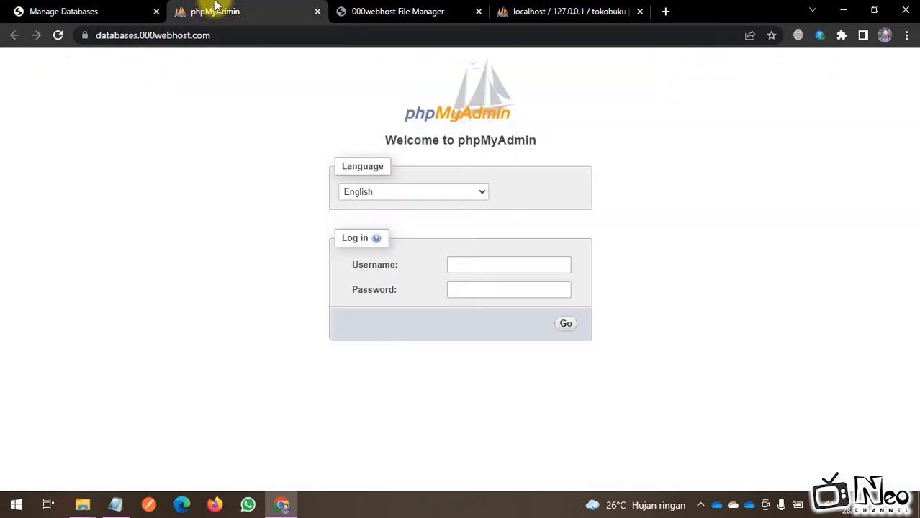
pyautogui.click(474, 265)
pyautogui.hotkey('ctrl', 'v')
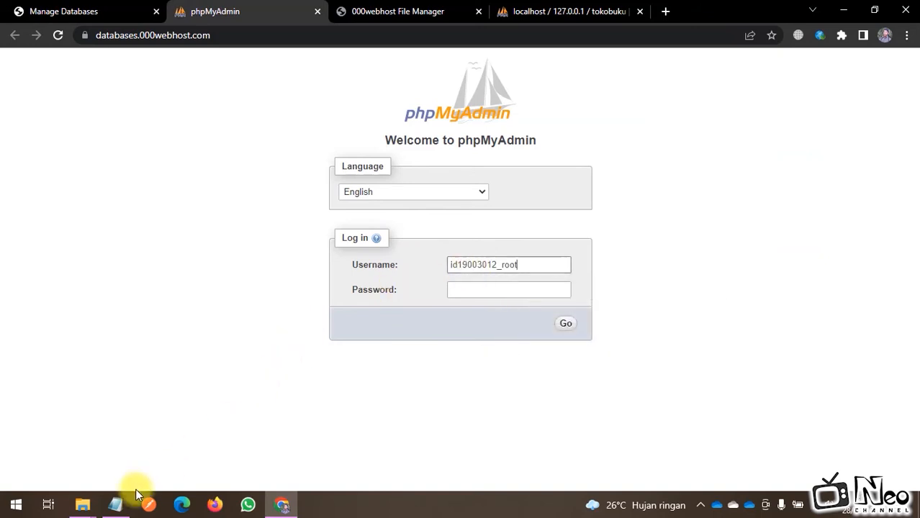
# Step: Paste the generated password from Notepad into Password and log in
pyautogui.click(115, 505)
pyautogui.rightClick(307, 171)
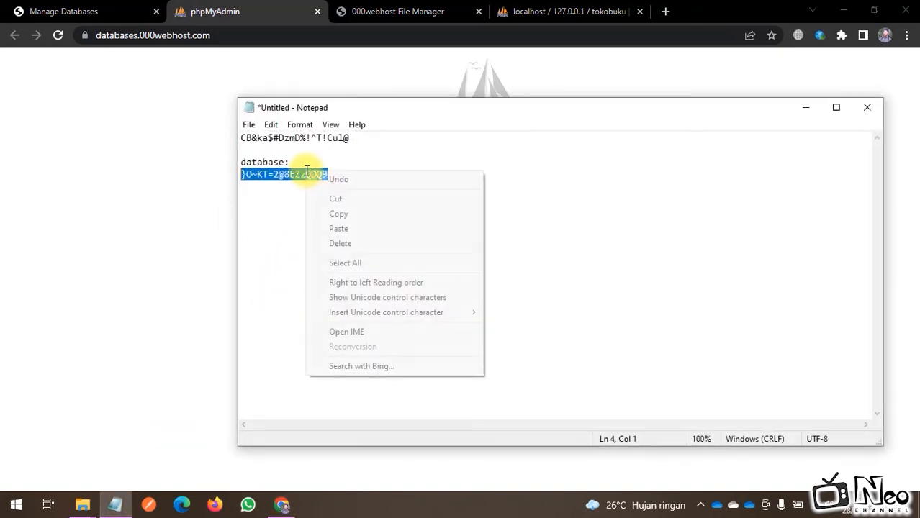
pyautogui.click(338, 214)
pyautogui.click(128, 264)
pyautogui.click(491, 290)
pyautogui.hotkey('ctrl', 'v')
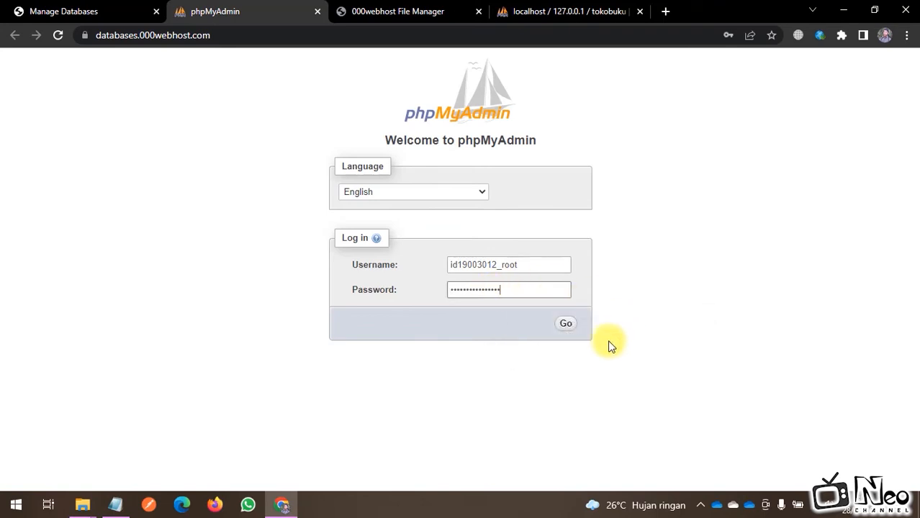
pyautogui.click(566, 325)
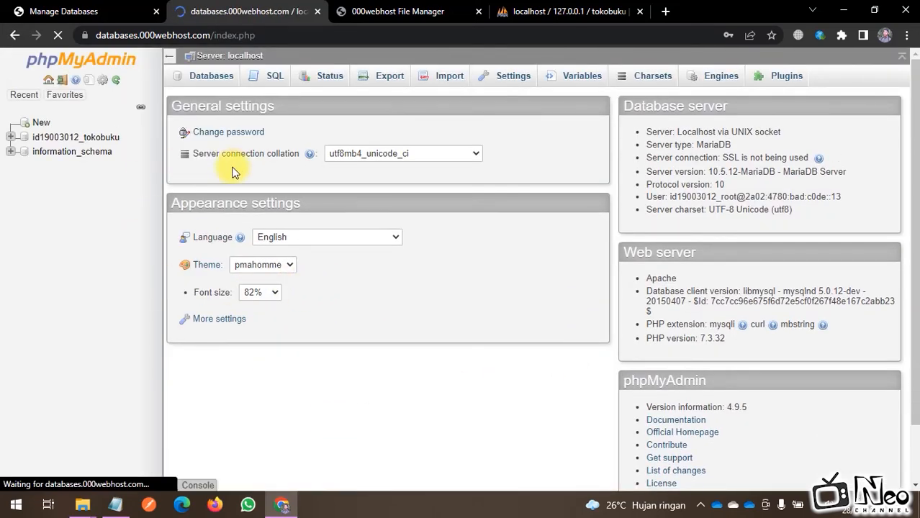
pyautogui.click(102, 140)
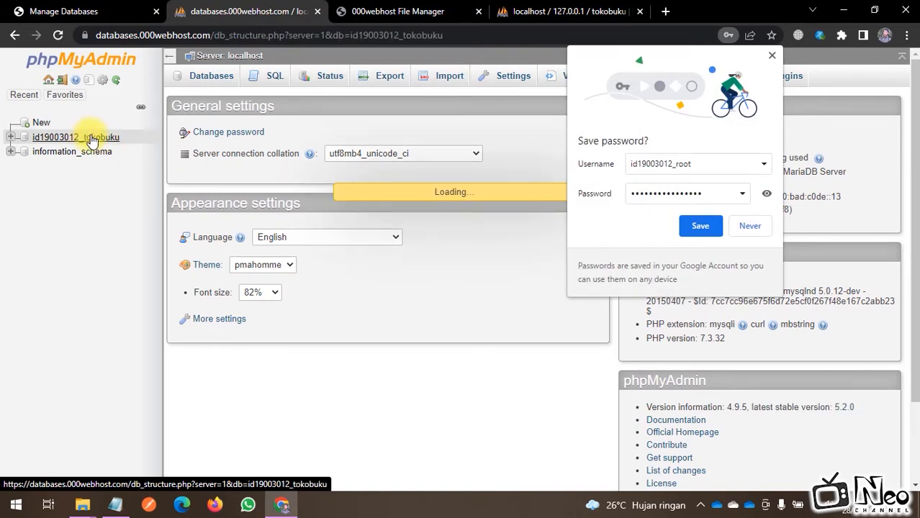
pyautogui.click(772, 55)
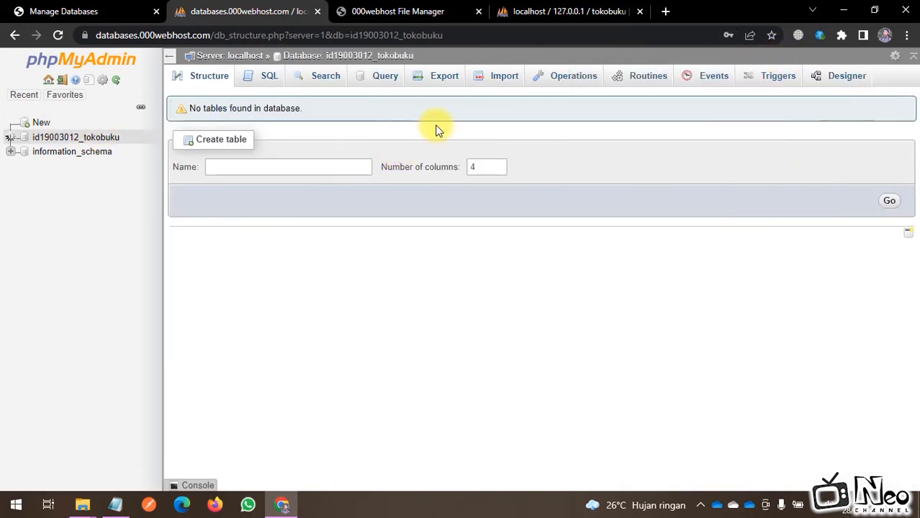
pyautogui.click(502, 78)
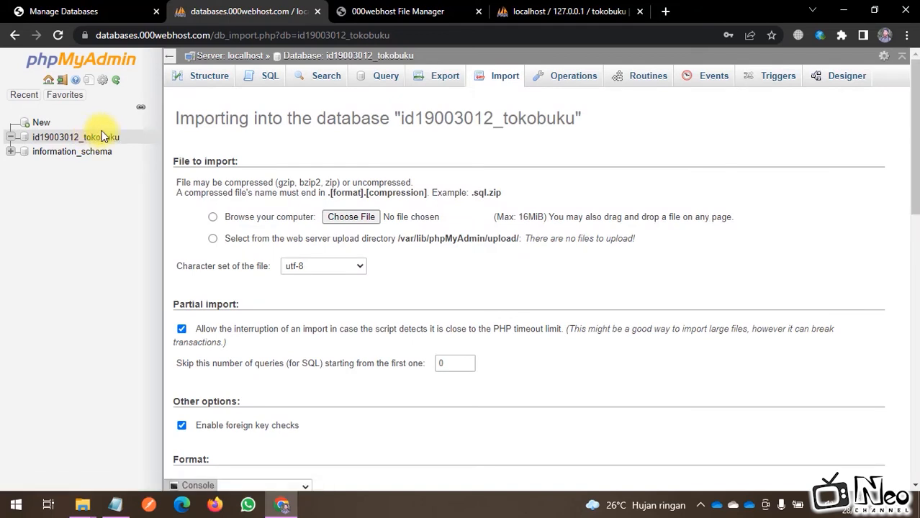
# Step: Import tokobuku.sql from Downloads, running all 78 queries successfully
pyautogui.click(351, 216)
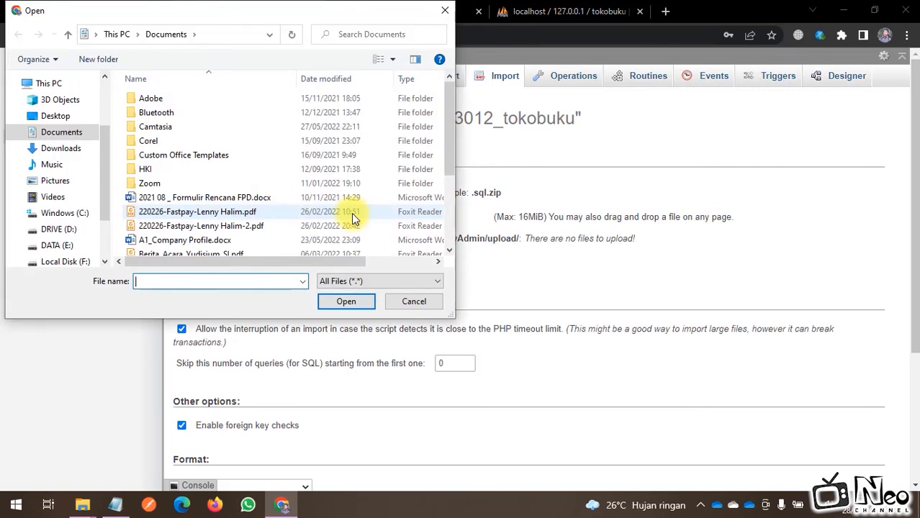
pyautogui.click(68, 149)
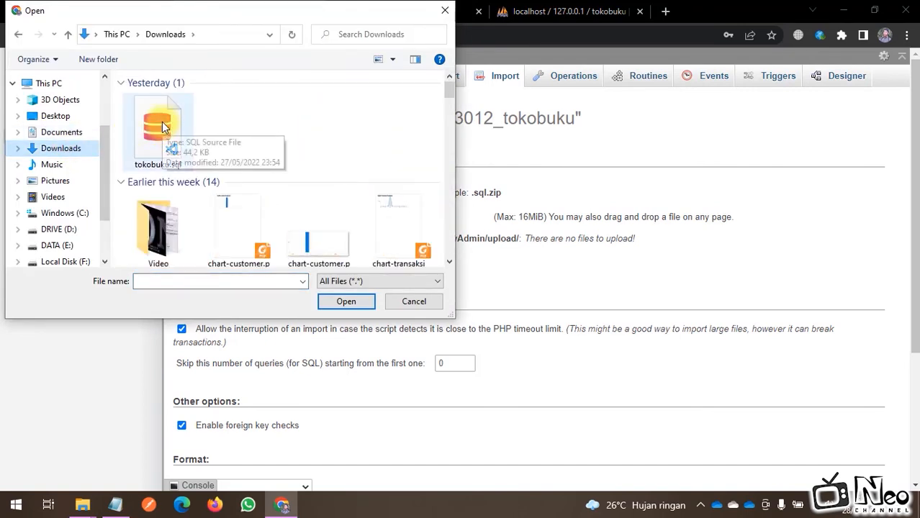
pyautogui.click(162, 122)
pyautogui.click(346, 302)
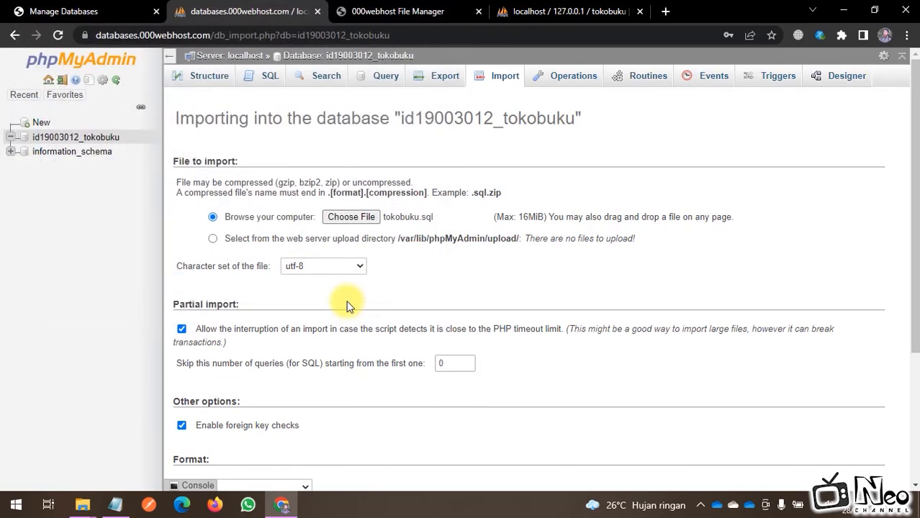
pyautogui.scroll(-3, 403, 288)
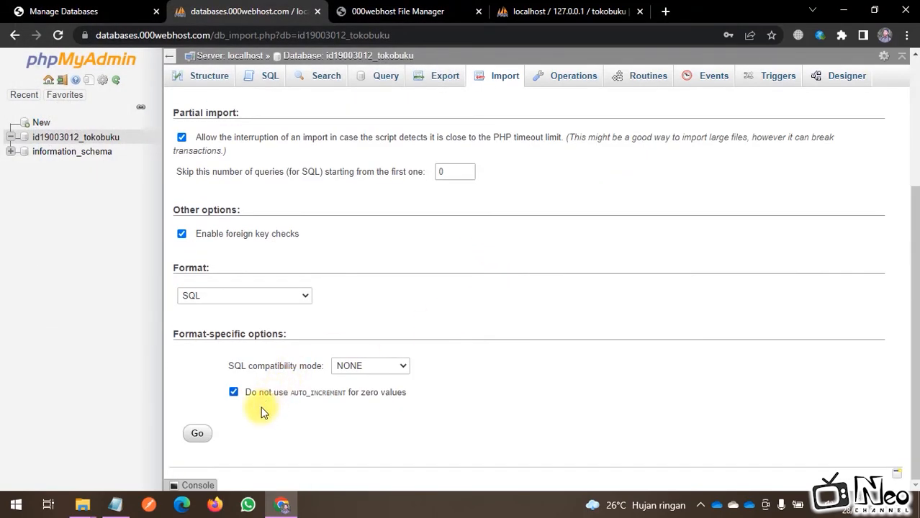
pyautogui.click(201, 434)
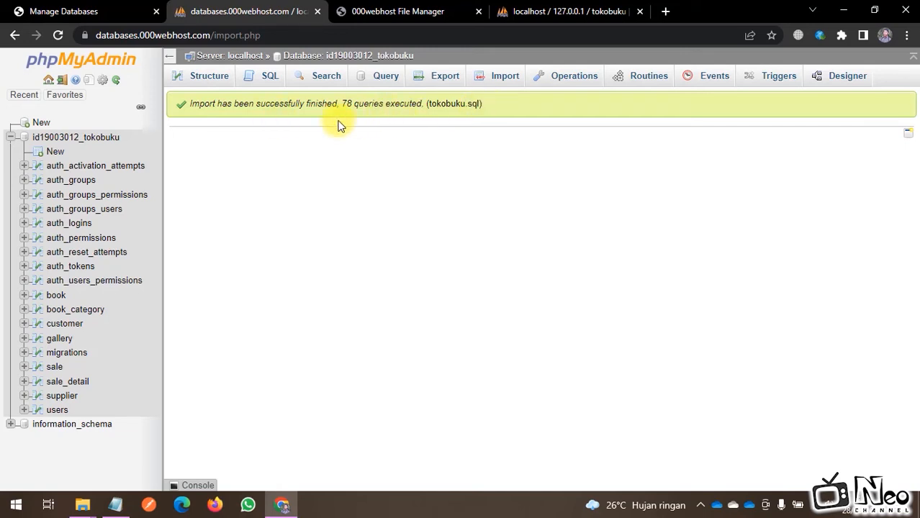
# Step: Review the 18 imported tables (240 rows, 512 KiB) in Structure, then return to File Manager
pyautogui.click(75, 138)
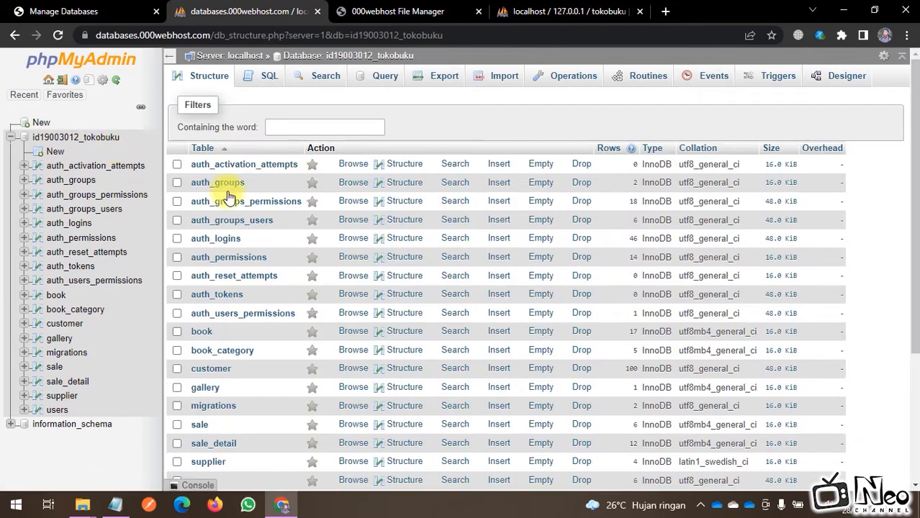
pyautogui.scroll(-3, 285, 291)
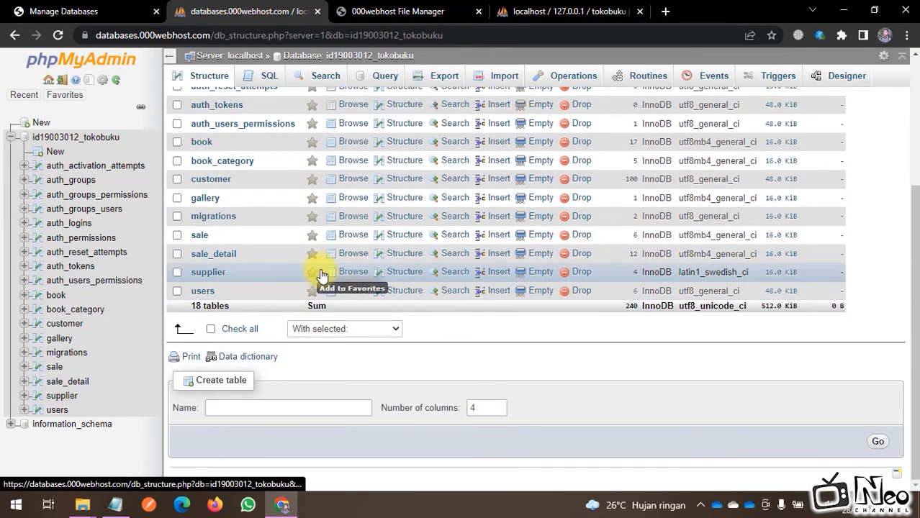
pyautogui.scroll(1, 325, 270)
pyautogui.scroll(3, 325, 270)
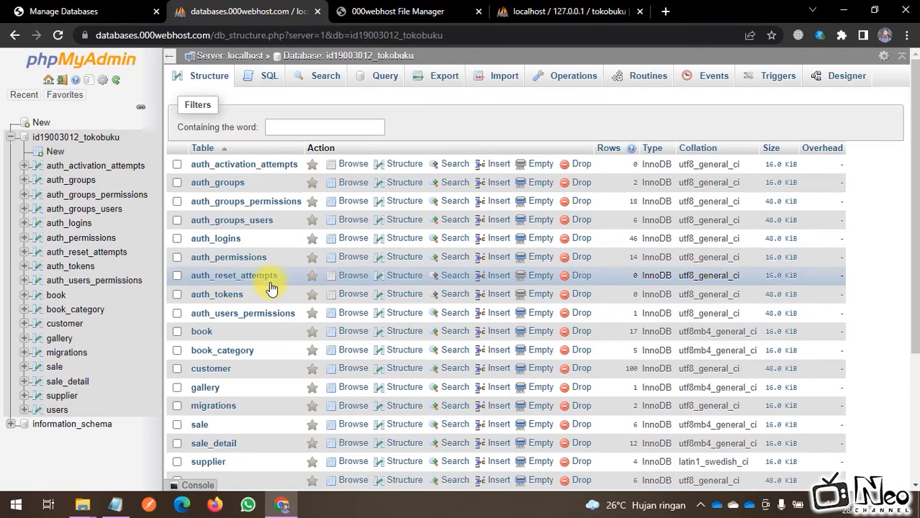
pyautogui.click(376, 12)
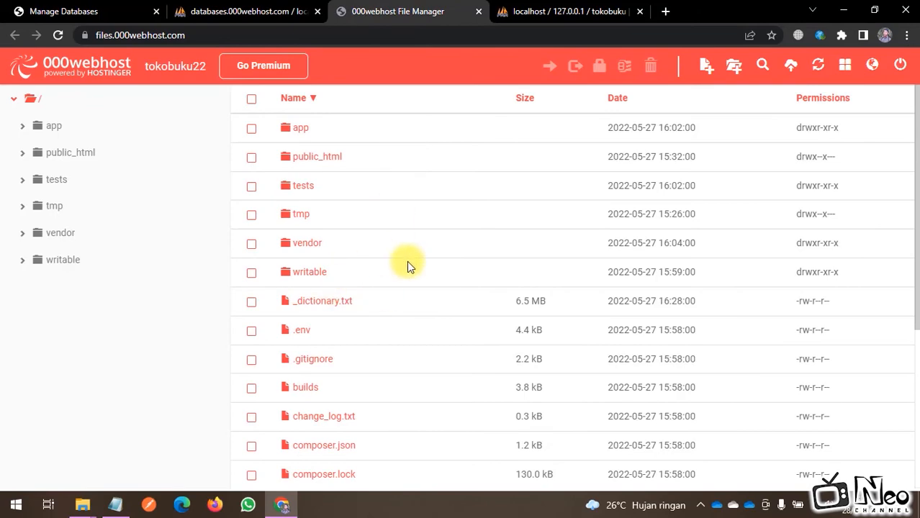
# Step: Open the site's .env file in the File Manager editor
pyautogui.click(245, 12)
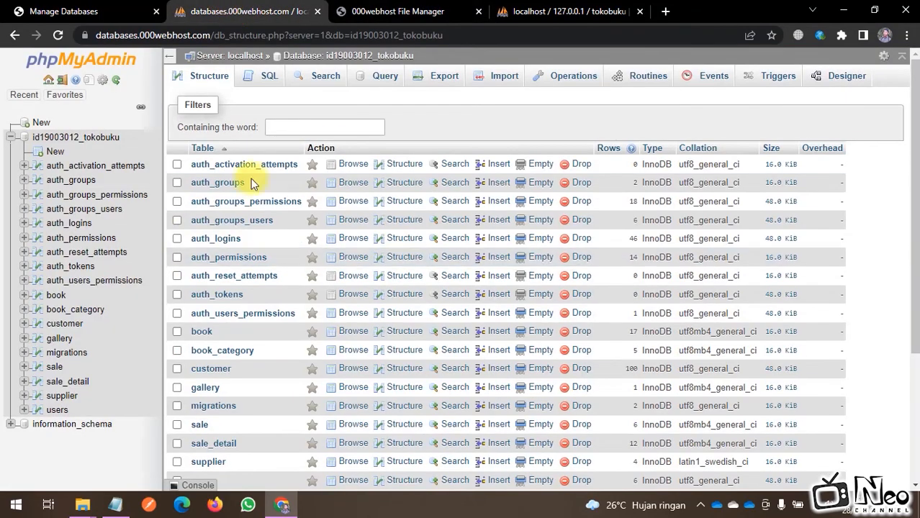
pyautogui.click(360, 9)
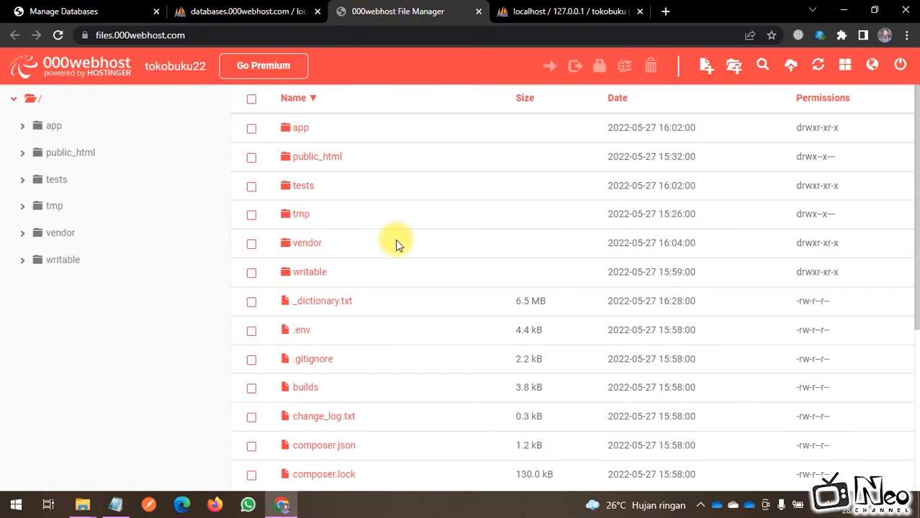
pyautogui.scroll(-1, 359, 252)
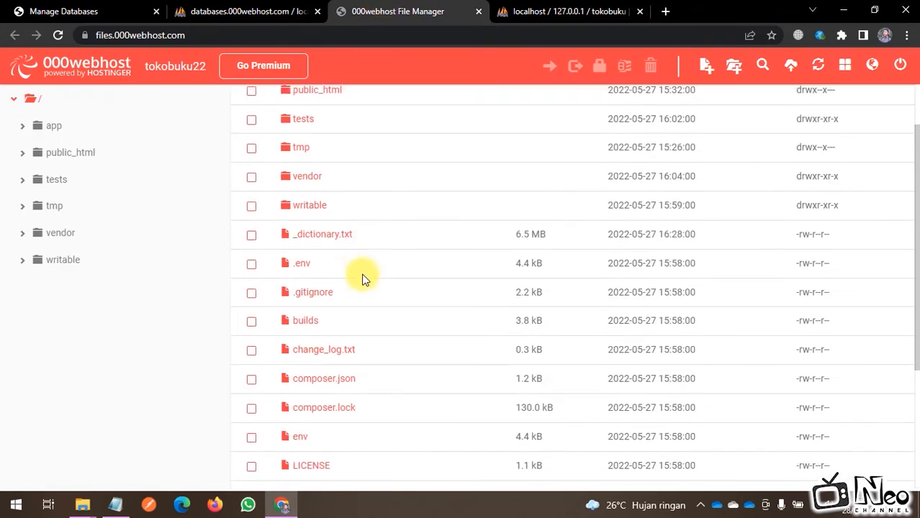
pyautogui.rightClick(326, 270)
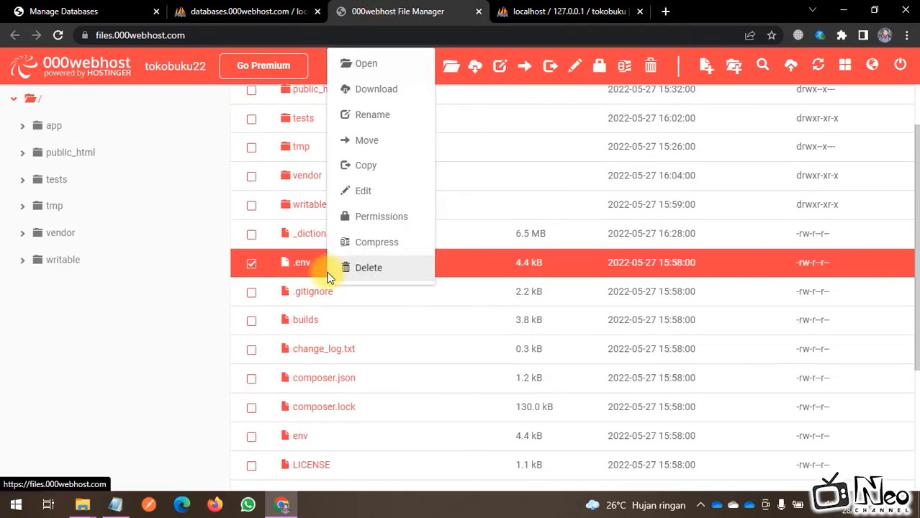
pyautogui.click(359, 190)
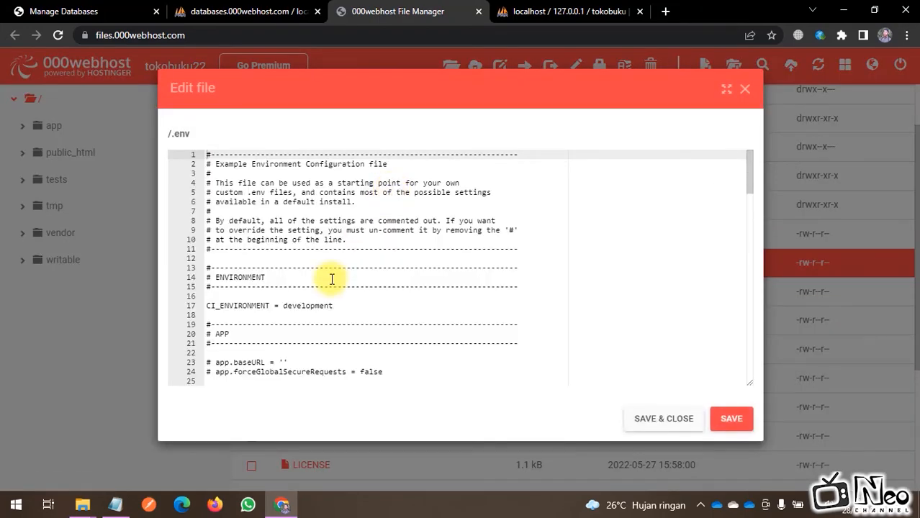
# Step: Scroll to the DATABASE section and select its settings on lines 40–45
pyautogui.scroll(-3, 331, 280)
pyautogui.scroll(-1, 331, 280)
pyautogui.scroll(-1, 331, 280)
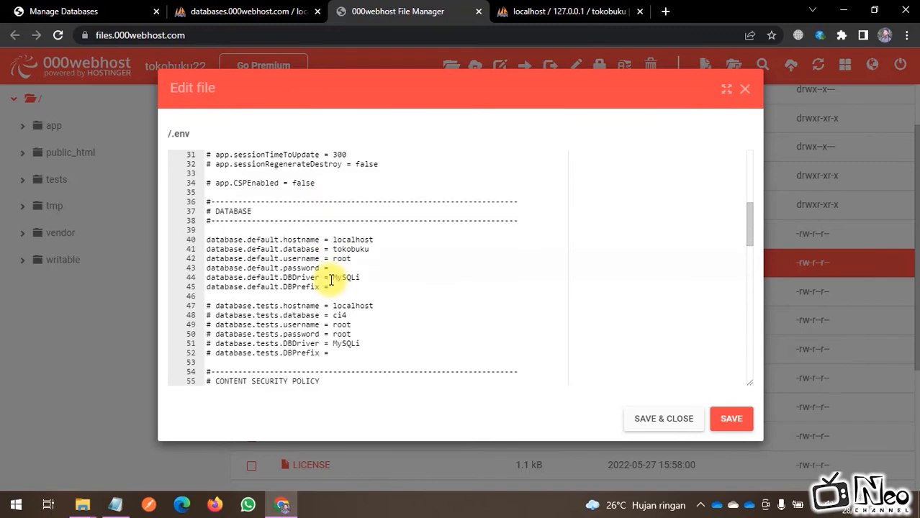
pyautogui.moveTo(206, 239); pyautogui.dragTo(384, 286)
pyautogui.click(384, 285)
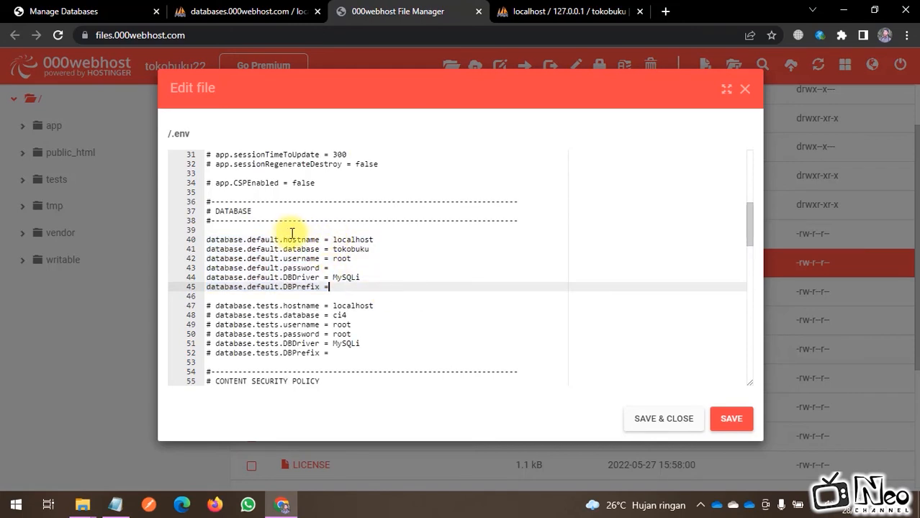
pyautogui.moveTo(287, 240); pyautogui.dragTo(383, 290)
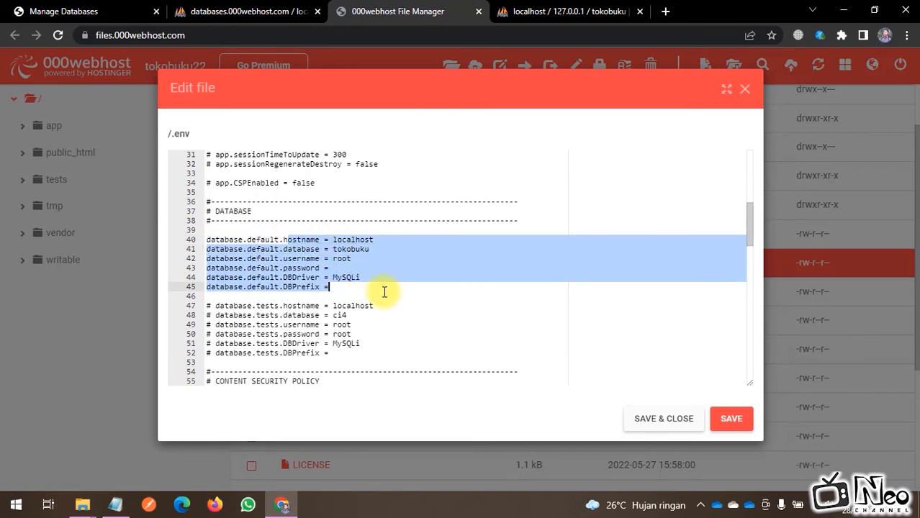
pyautogui.click(383, 290)
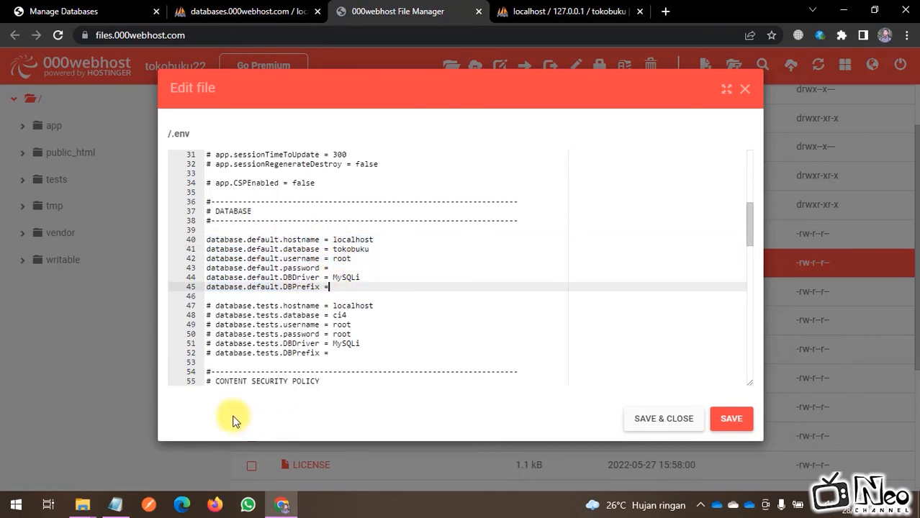
# Step: Replace the database name tokobuku with id19003012_tokobuku in .env
pyautogui.click(79, 10)
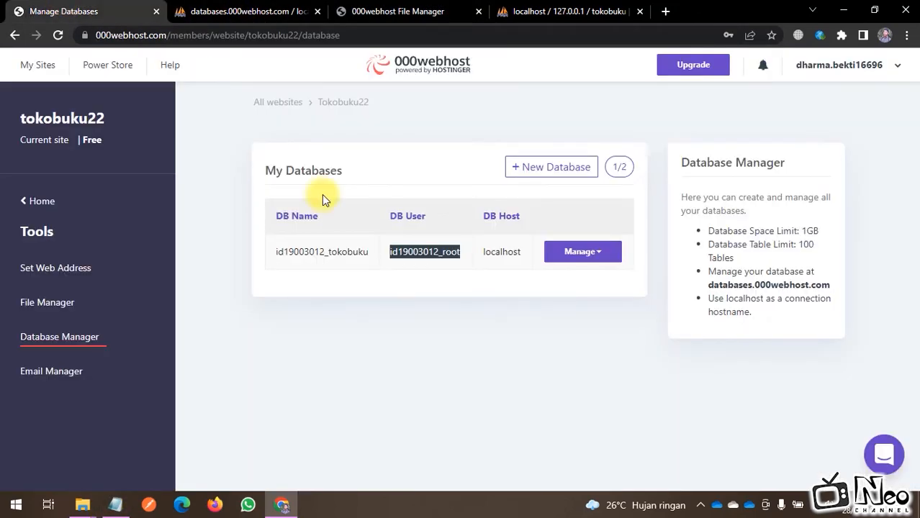
pyautogui.moveTo(276, 252); pyautogui.dragTo(384, 256)
pyautogui.hotkey('ctrl', 'c')
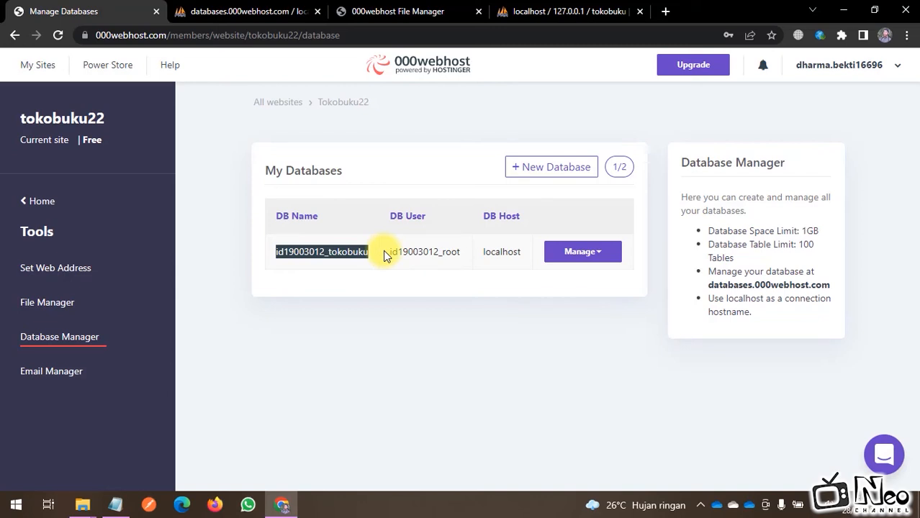
pyautogui.click(398, 11)
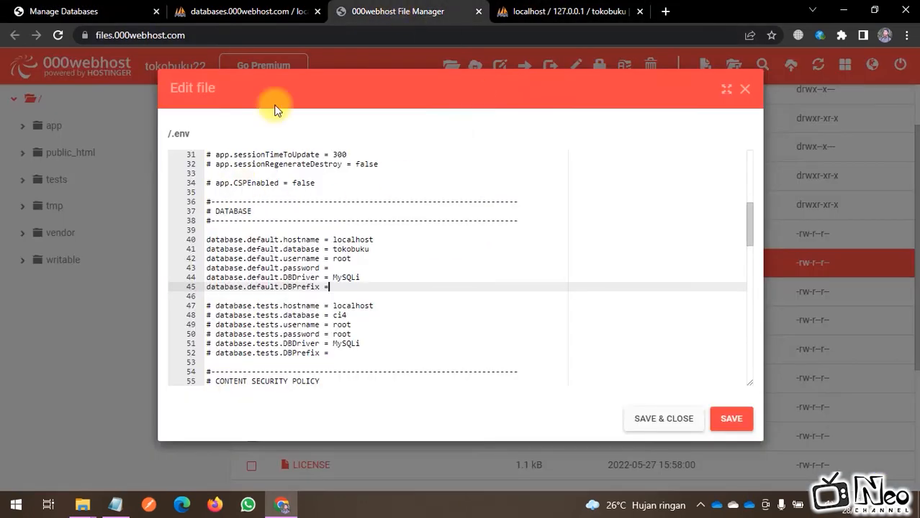
pyautogui.doubleClick(343, 240)
pyautogui.doubleClick(348, 249)
pyautogui.hotkey('ctrl', 'v')
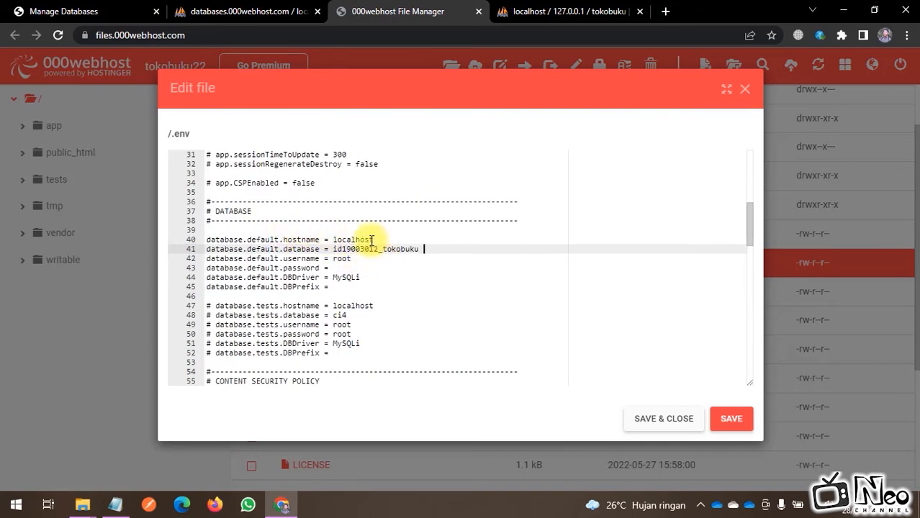
pyautogui.click(85, 8)
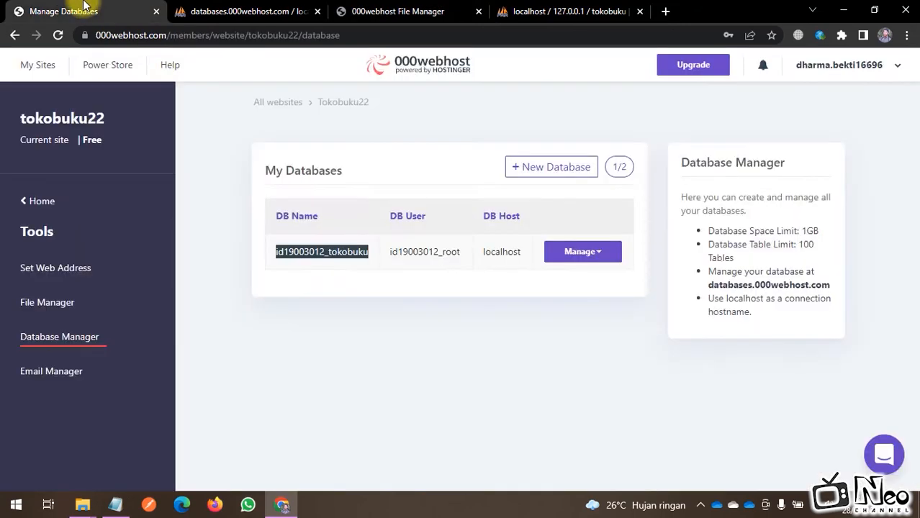
pyautogui.moveTo(365, 251); pyautogui.dragTo(384, 251)
pyautogui.hotkey('ctrl', 'c')
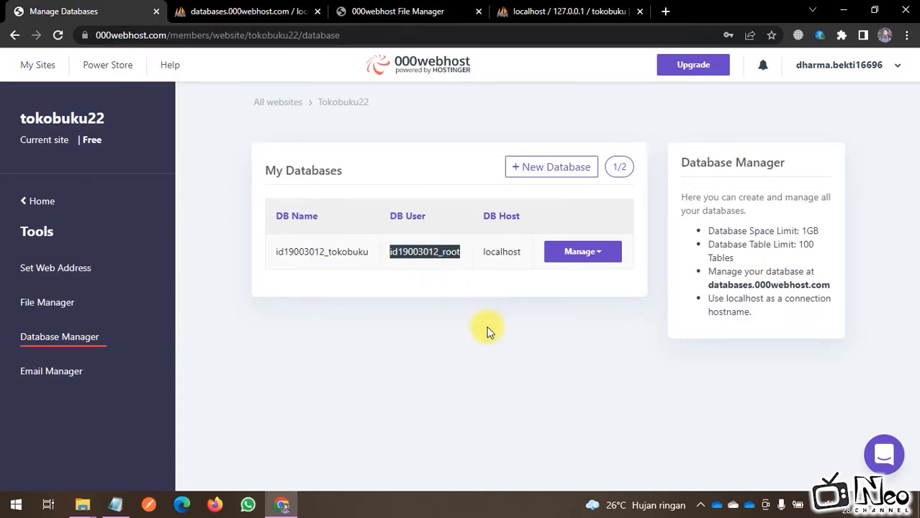
pyautogui.click(399, 10)
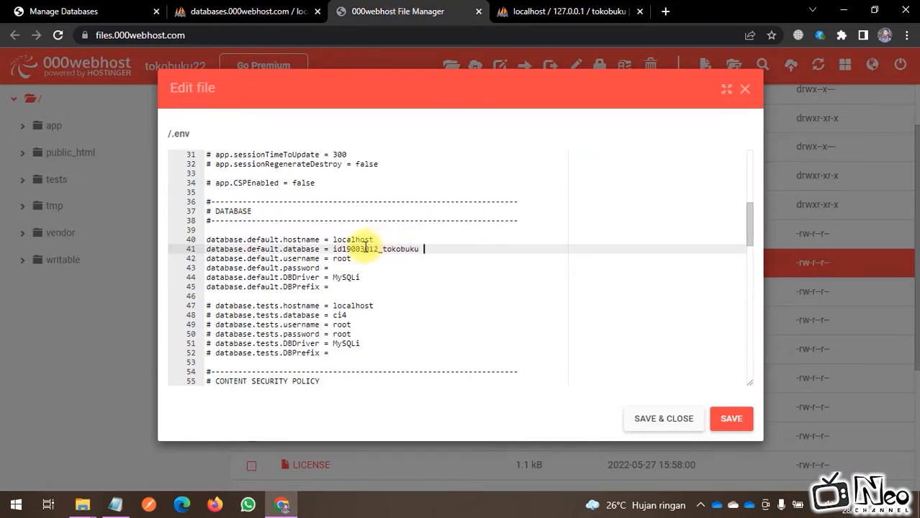
pyautogui.doubleClick(341, 259)
pyautogui.hotkey('ctrl', 'v')
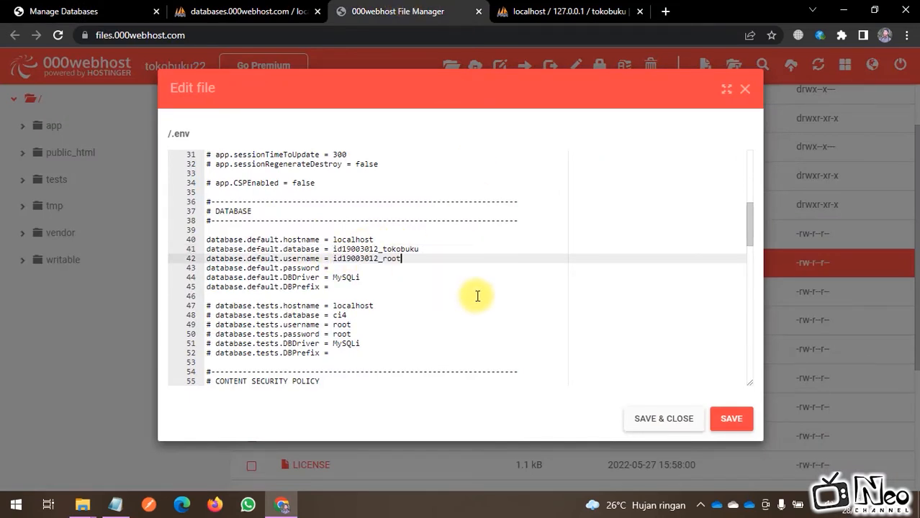
# Step: Paste the generated database password on line 43 and save .env
pyautogui.click(115, 504)
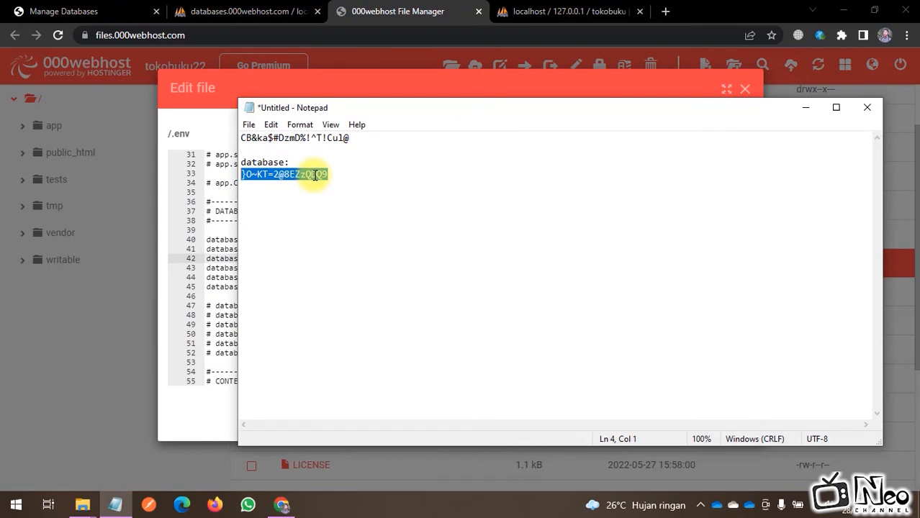
pyautogui.click(215, 240)
pyautogui.click(358, 268)
pyautogui.hotkey('ctrl', 'v')
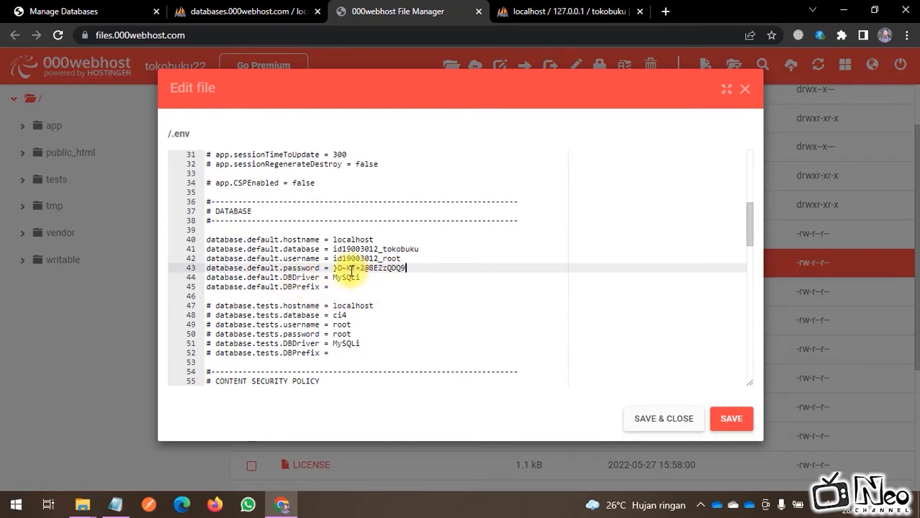
pyautogui.click(730, 424)
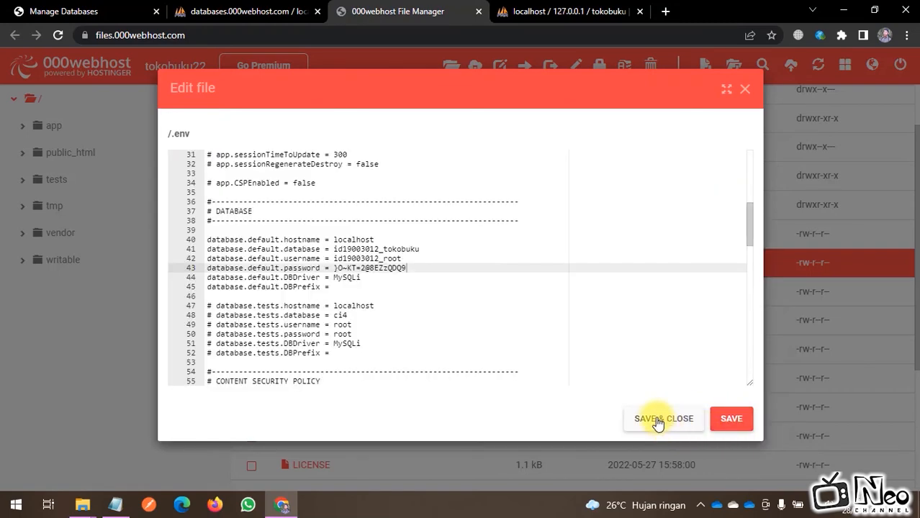
pyautogui.click(659, 423)
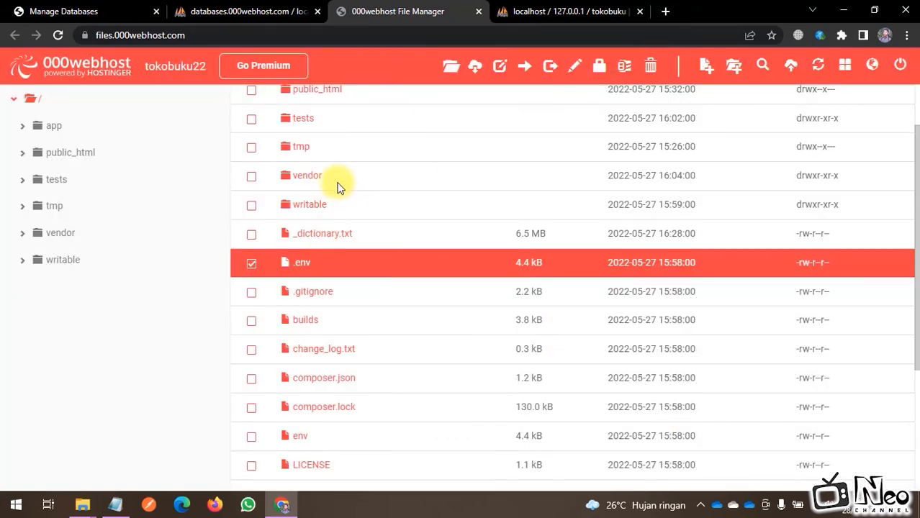
# Step: Load tokobuku22.000webhostapp.com in a new tab, note its PHP >= 7.4.0 requirement, then return to the database manager
pyautogui.click(665, 11)
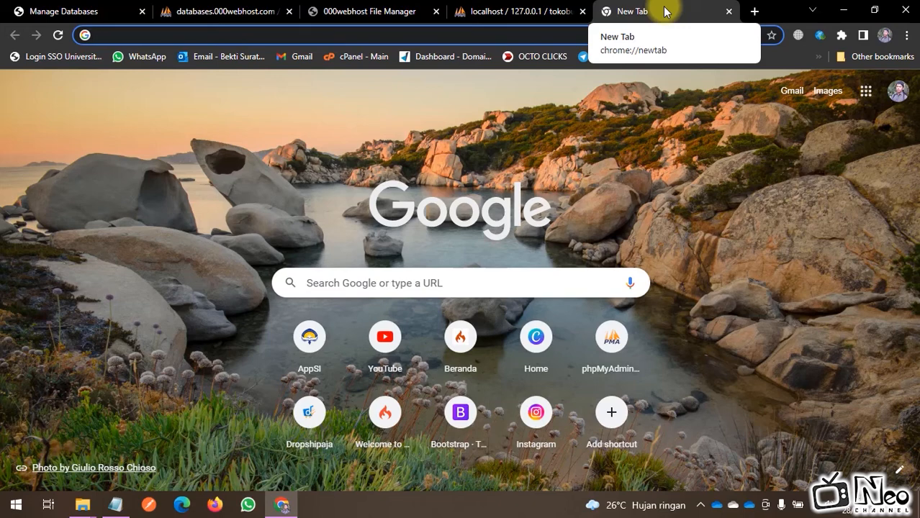
pyautogui.write('to')
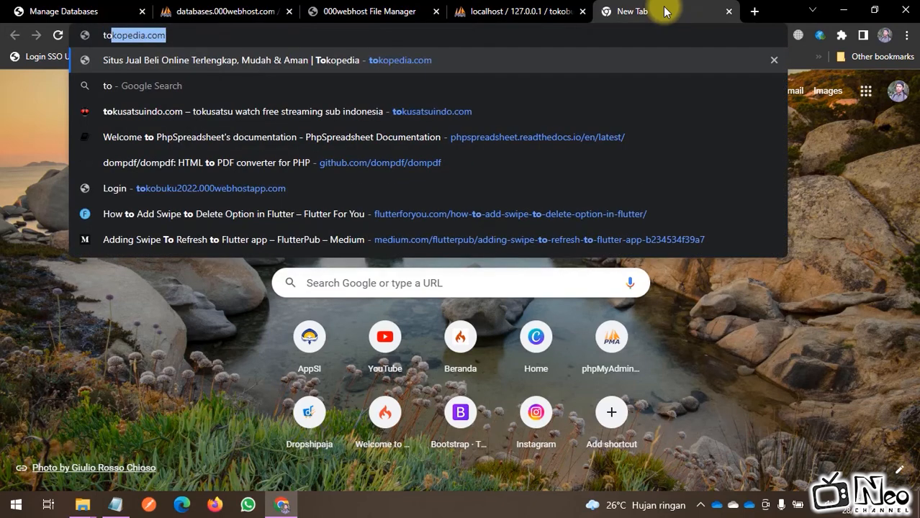
pyautogui.write('kobuku')
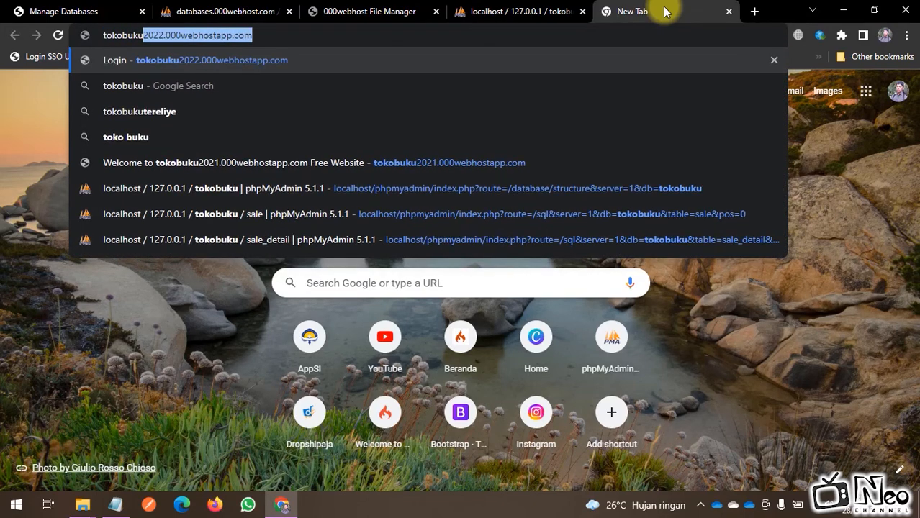
pyautogui.write('22')
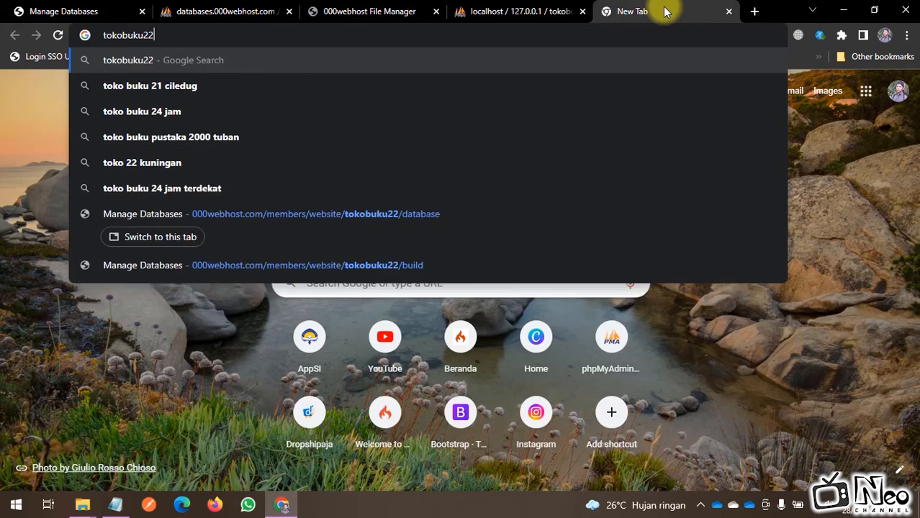
pyautogui.write('.000')
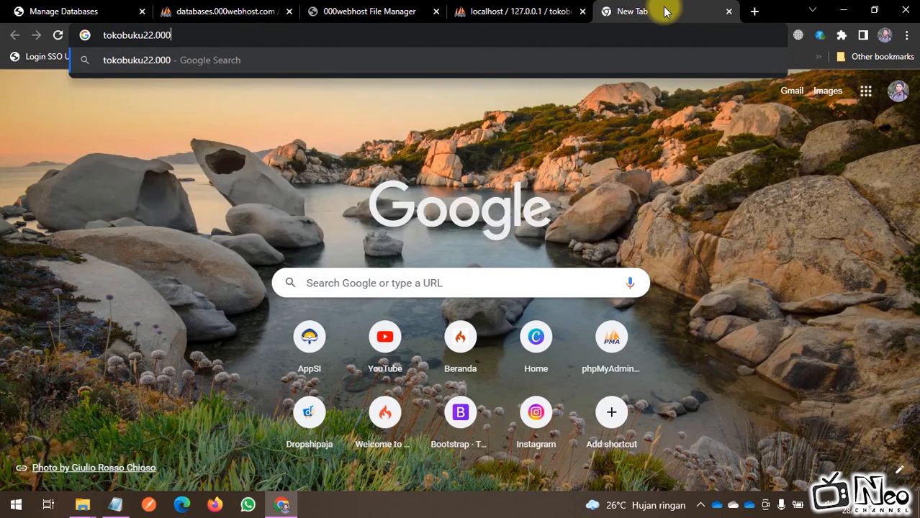
pyautogui.write('webhostapp')
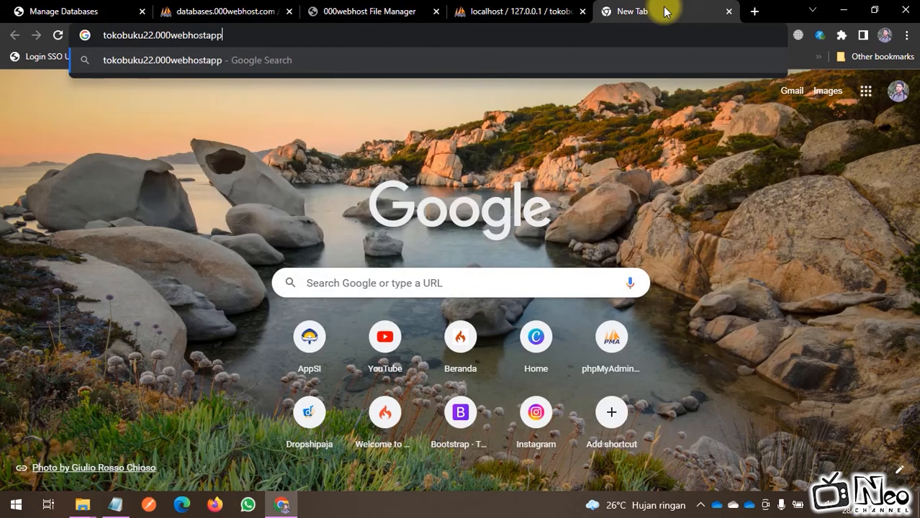
pyautogui.write('.com')
pyautogui.press('Return')
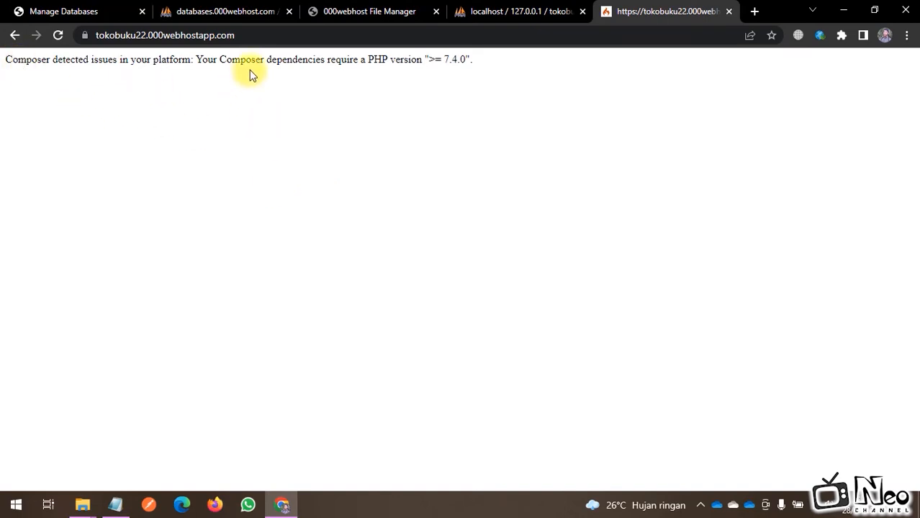
pyautogui.moveTo(213, 59); pyautogui.dragTo(500, 66)
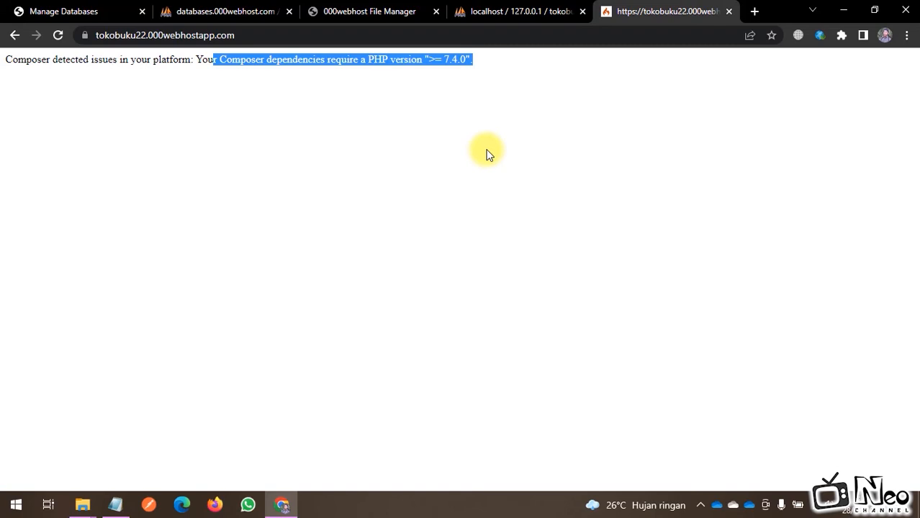
pyautogui.click(52, 10)
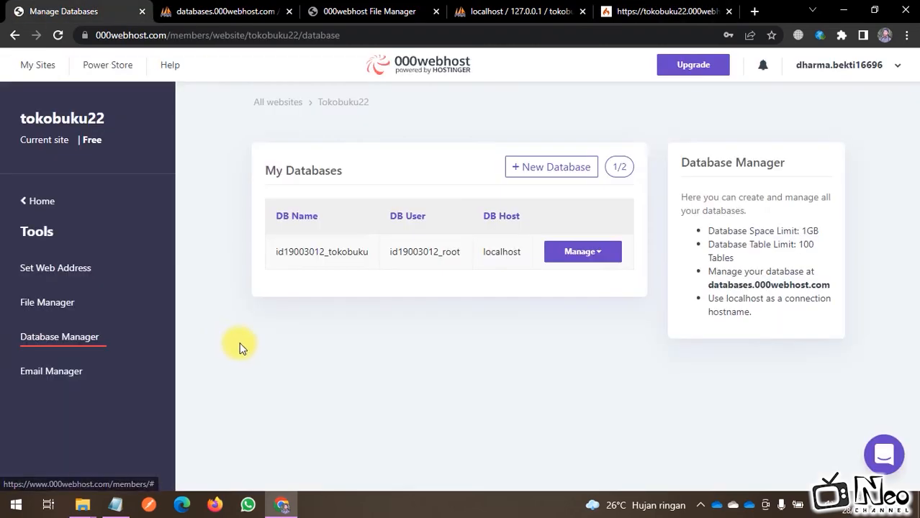
# Step: Open the General page of the tokobuku22 website settings
pyautogui.click(40, 202)
pyautogui.click(79, 272)
pyautogui.scroll(-1, 61, 332)
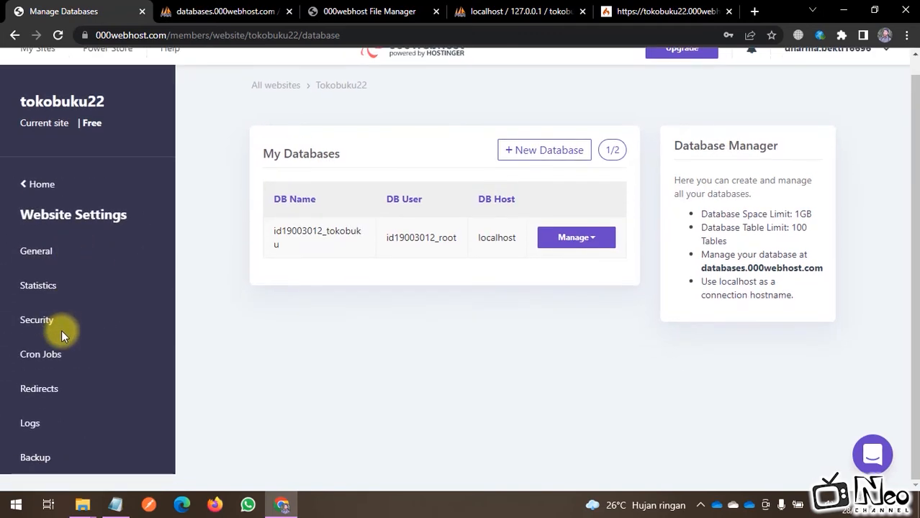
pyautogui.click(41, 257)
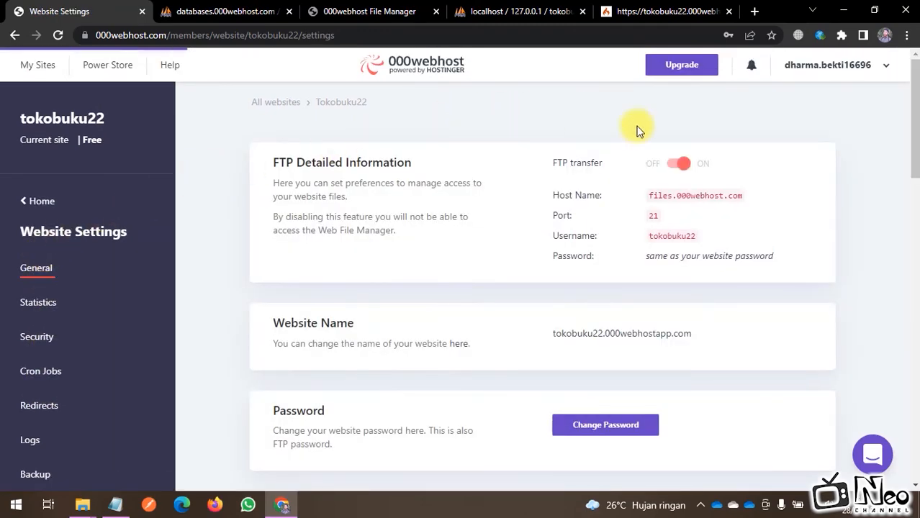
# Step: Switch the site's PHP version from 7.2 to 7.4
pyautogui.scroll(-3, 669, 275)
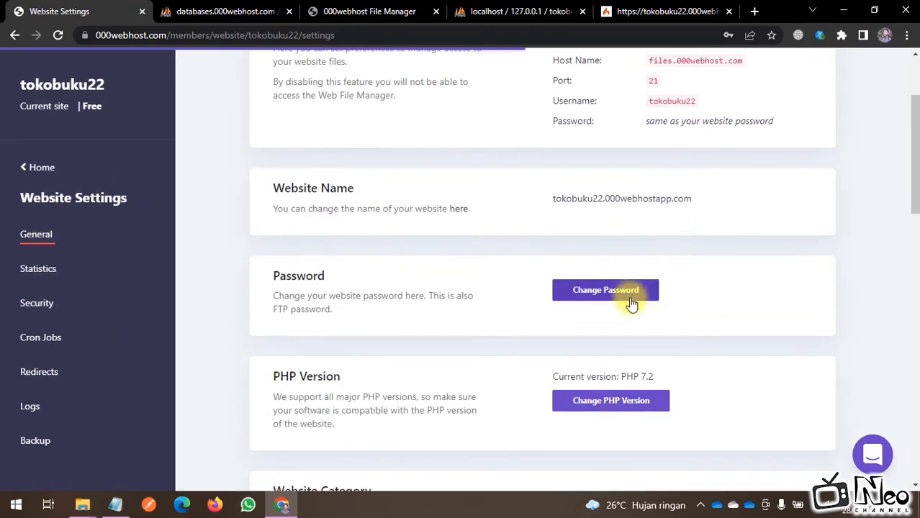
pyautogui.moveTo(271, 240); pyautogui.dragTo(453, 320)
pyautogui.click(694, 314)
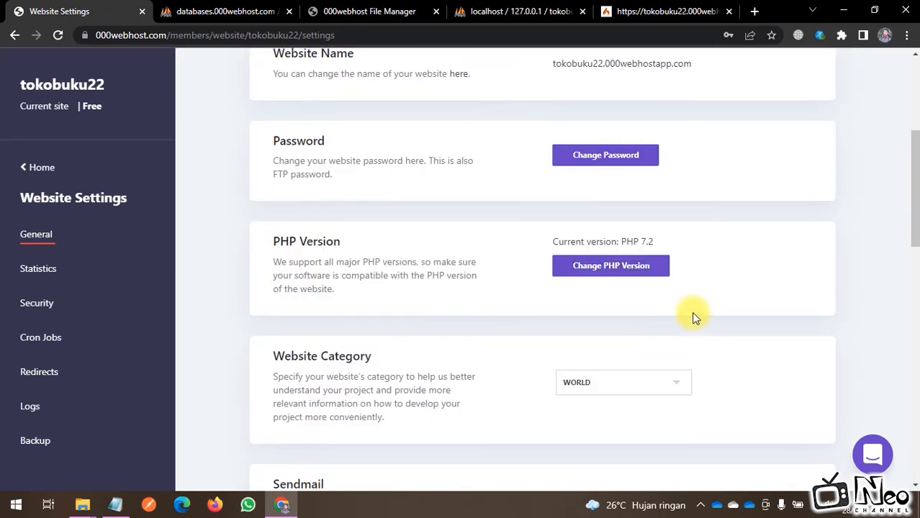
pyautogui.moveTo(550, 246); pyautogui.dragTo(655, 246)
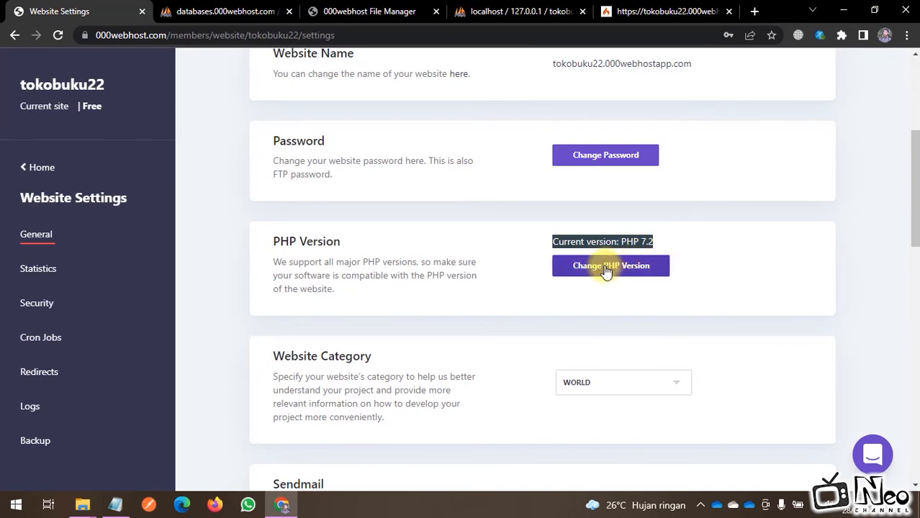
pyautogui.click(628, 269)
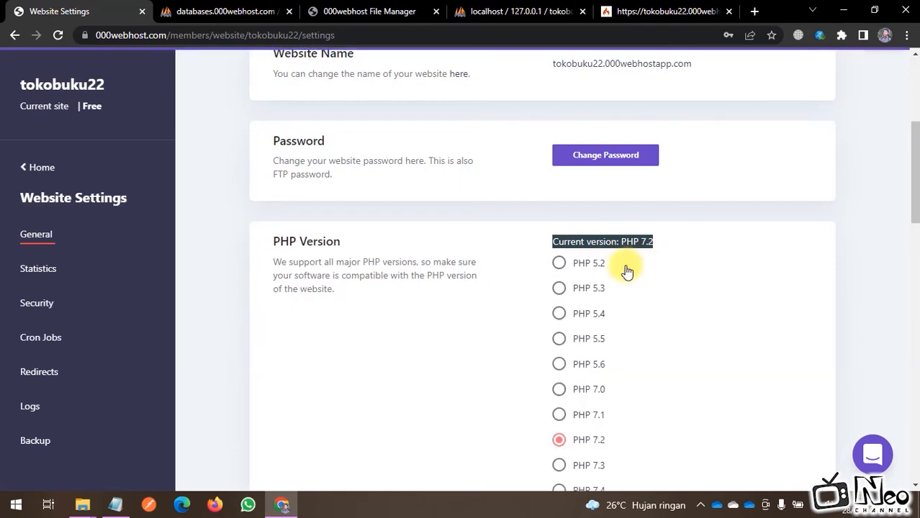
pyautogui.scroll(-2, 646, 301)
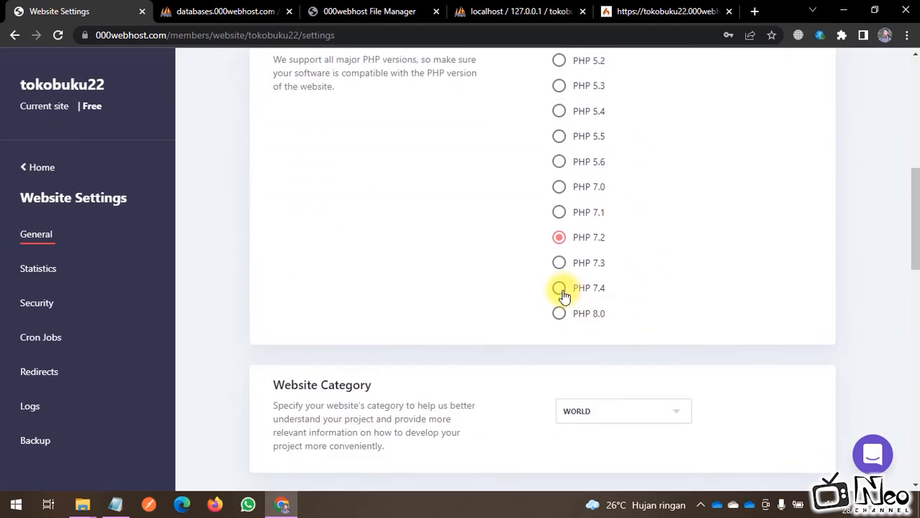
pyautogui.click(559, 290)
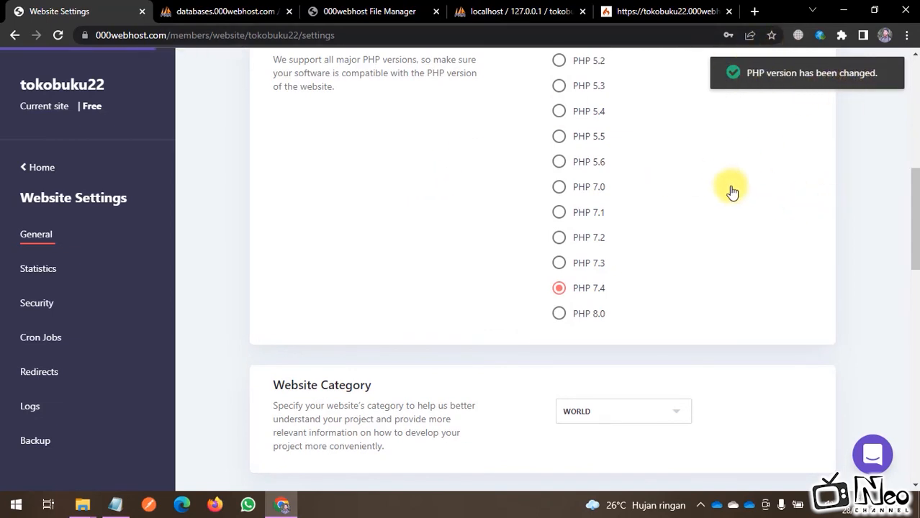
pyautogui.scroll(1, 727, 188)
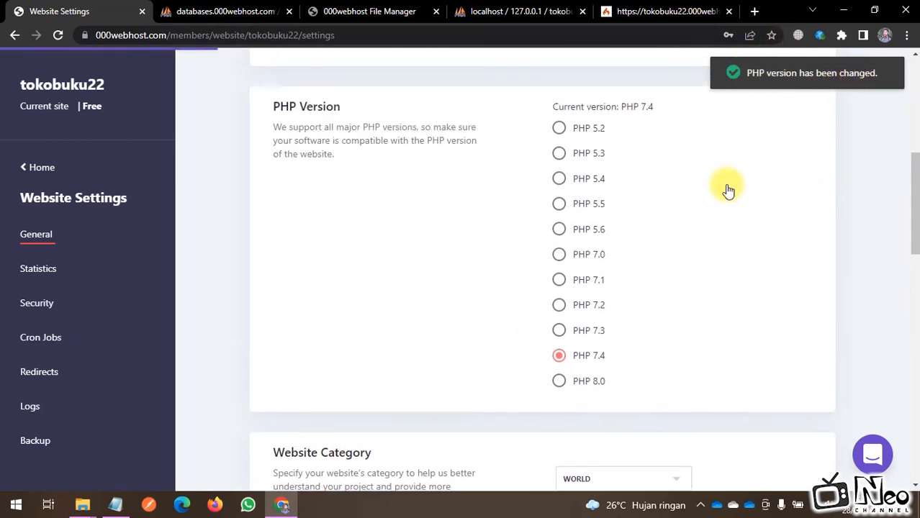
# Step: Reload the tokobuku22.000webhostapp.com tab so the Login page appears instead of the Composer error
pyautogui.click(646, 11)
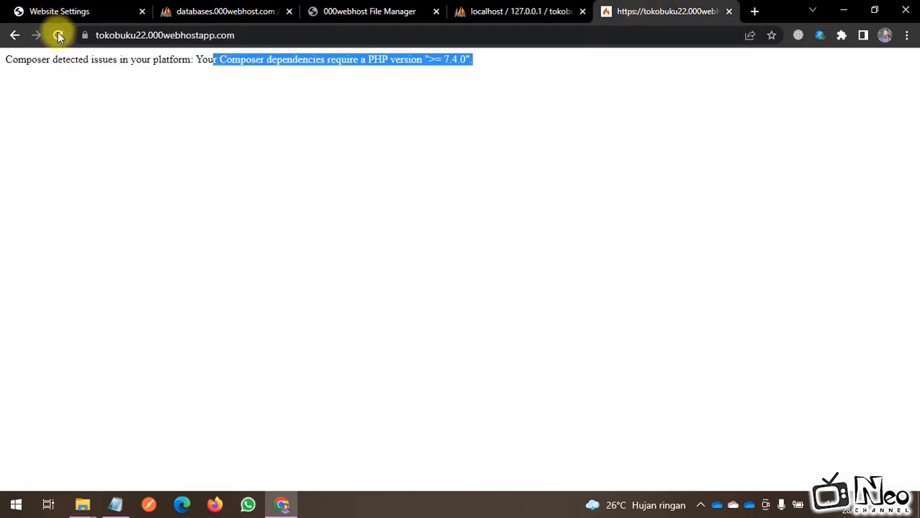
pyautogui.click(97, 36)
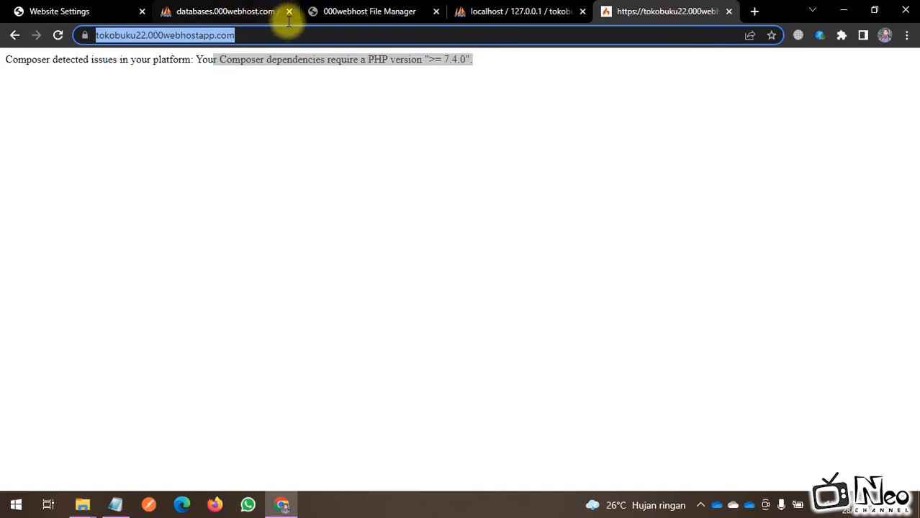
pyautogui.click(58, 36)
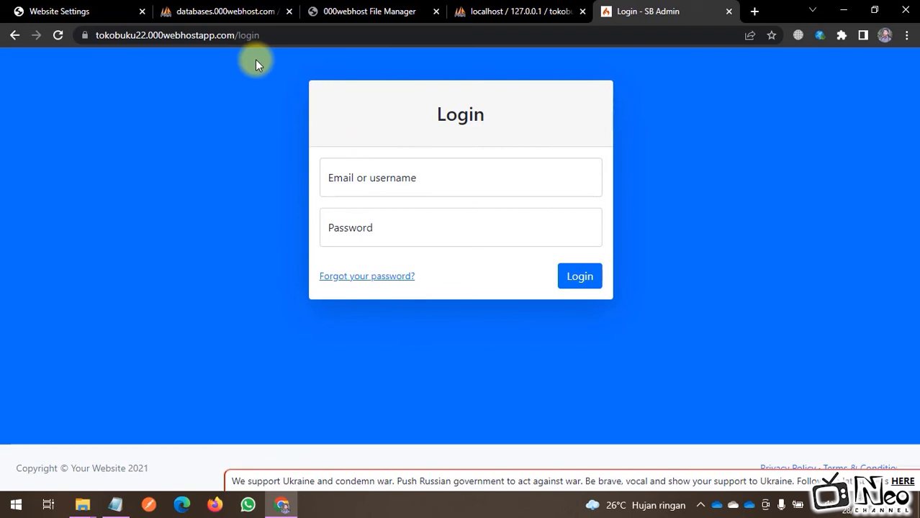
# Step: Sign in with the administrator username and password to reach the 2022 sales Dashboard
pyautogui.click(504, 183)
pyautogui.write('admin')
pyautogui.press('Tab')
pyautogui.write('•••••••••')
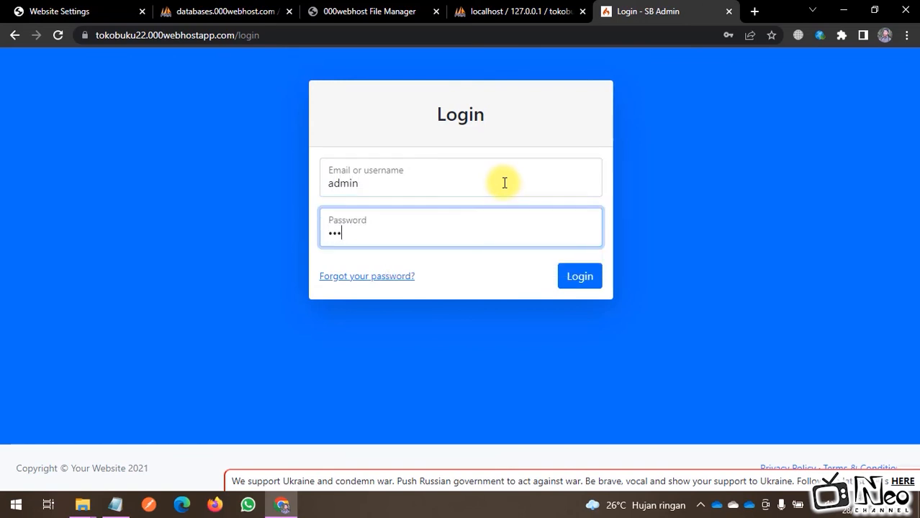
pyautogui.press('Return')
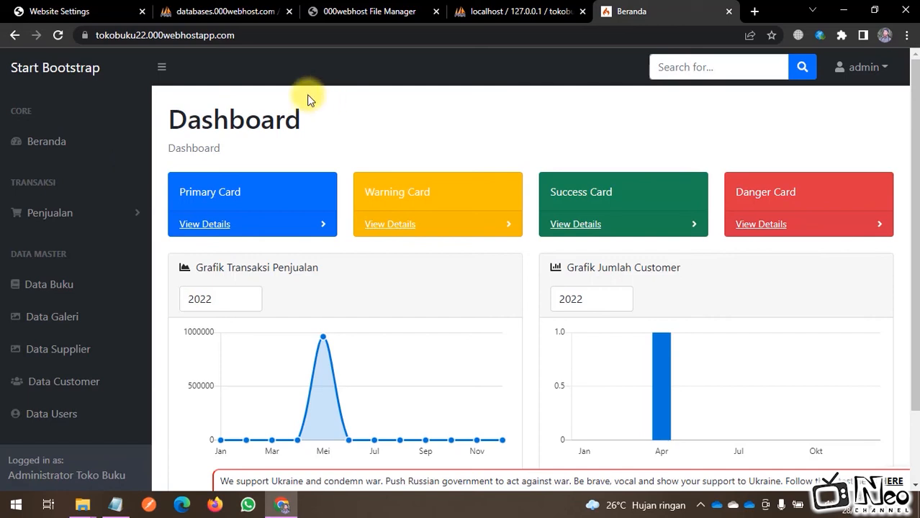
pyautogui.click(302, 33)
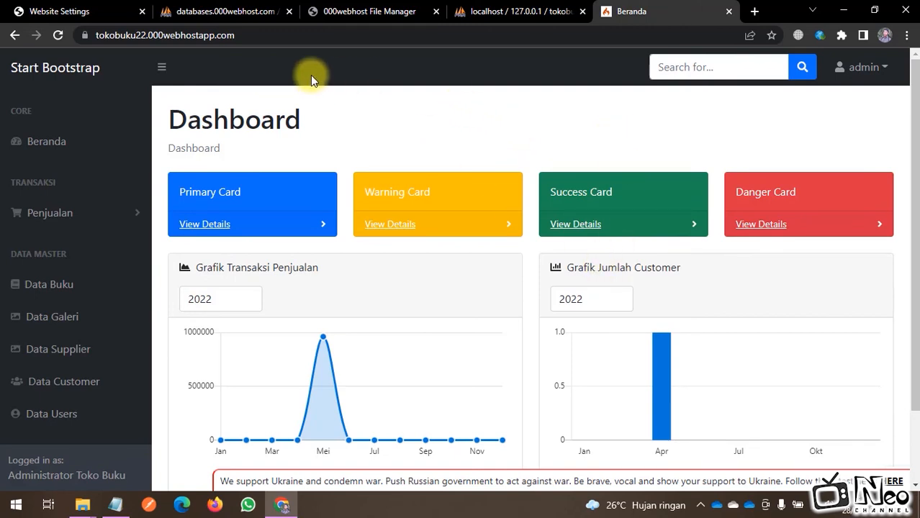
# Step: Open .env in the File Manager editor and locate the app.baseURL setting on line 23
pyautogui.click(365, 13)
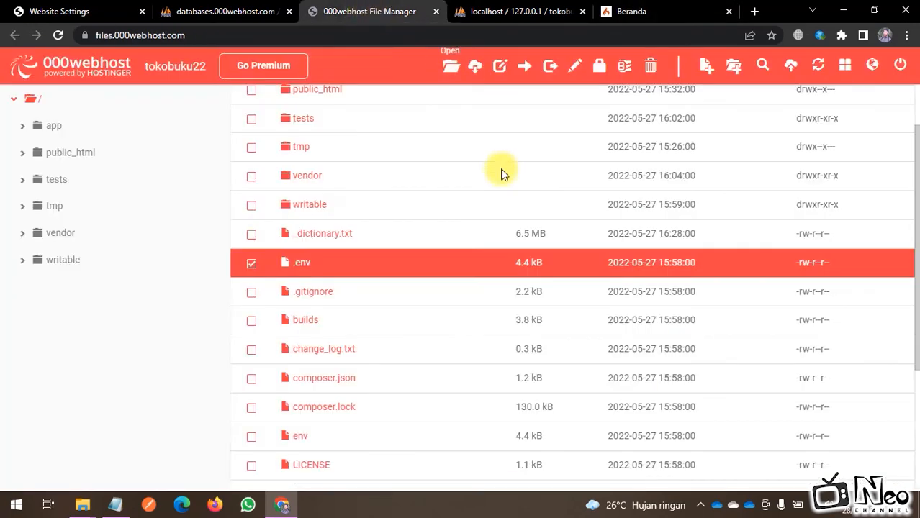
pyautogui.rightClick(335, 267)
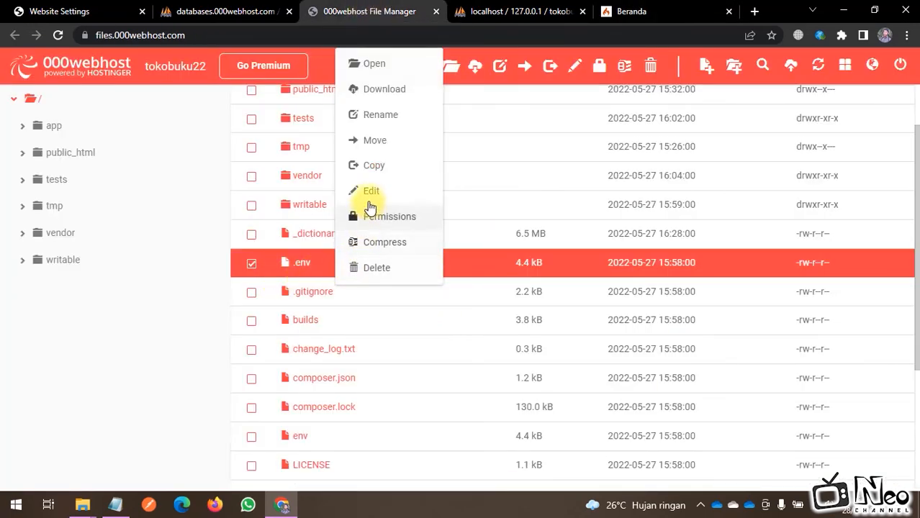
pyautogui.click(366, 194)
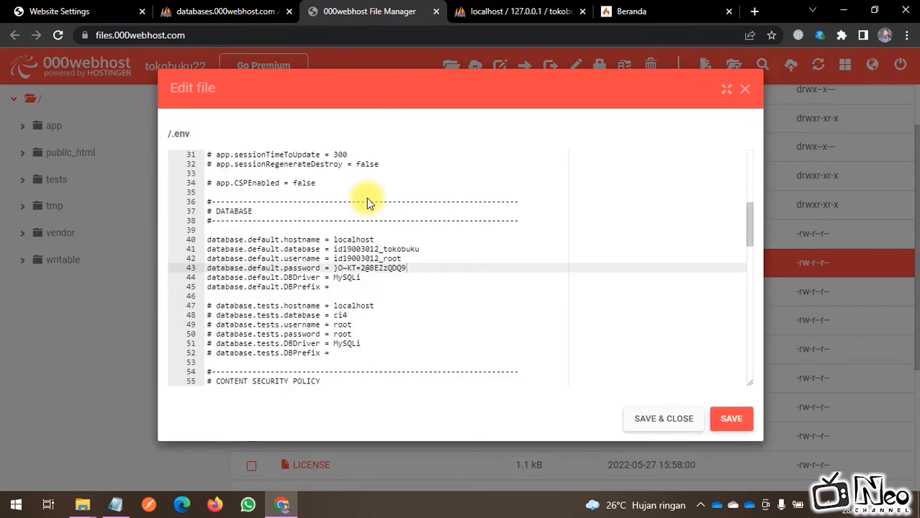
pyautogui.scroll(2, 391, 231)
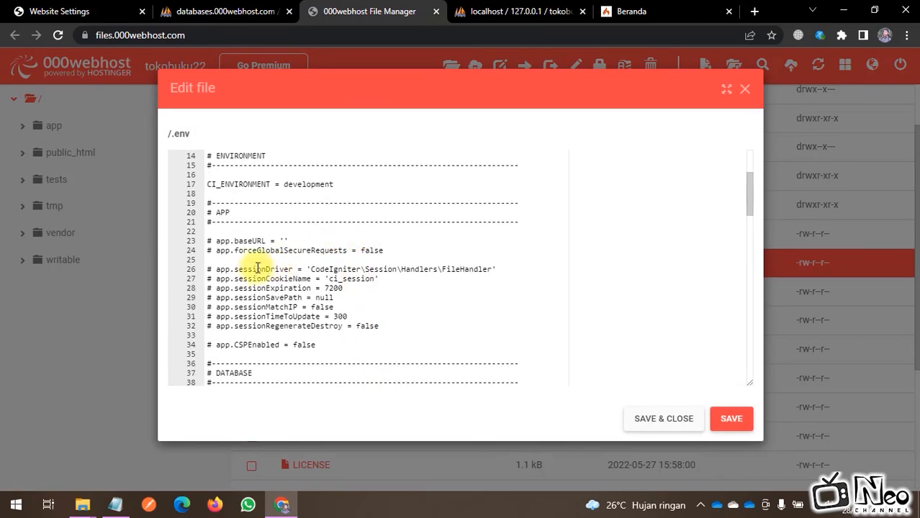
pyautogui.moveTo(227, 245); pyautogui.dragTo(306, 243)
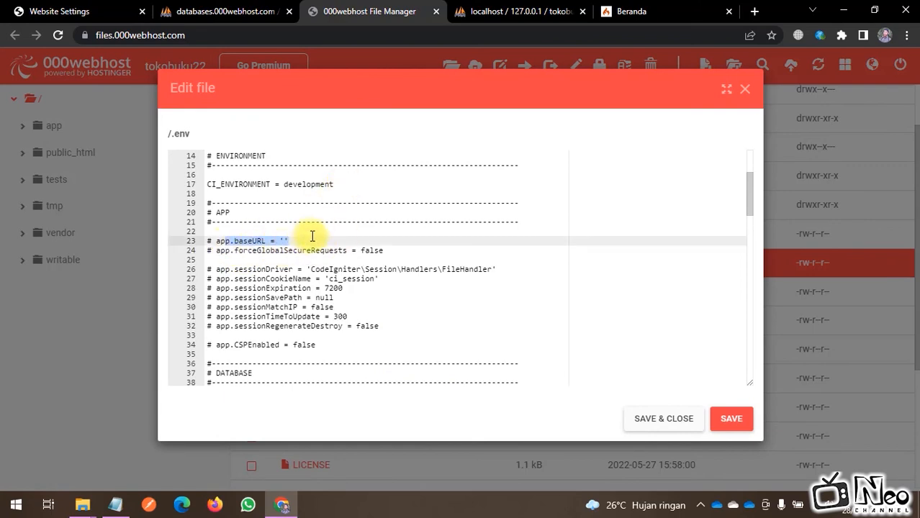
# Step: Copy the live site address and paste it as the app.baseURL value
pyautogui.click(631, 11)
pyautogui.moveTo(293, 41); pyautogui.dragTo(45, 36)
pyautogui.hotkey('ctrl', 'c')
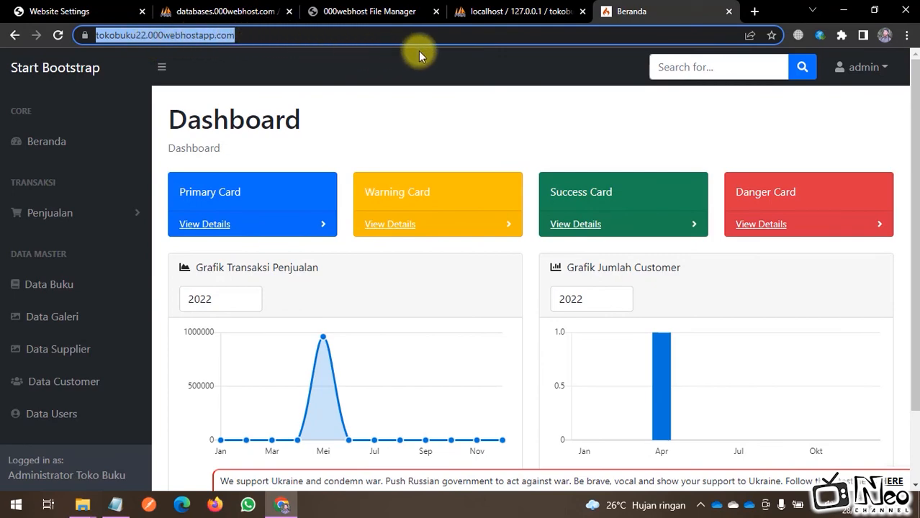
pyautogui.click(351, 10)
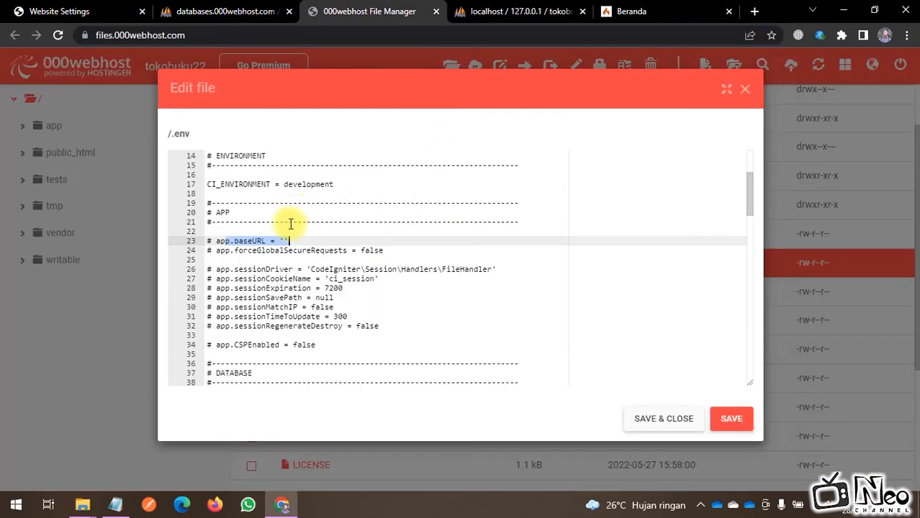
pyautogui.click(285, 236)
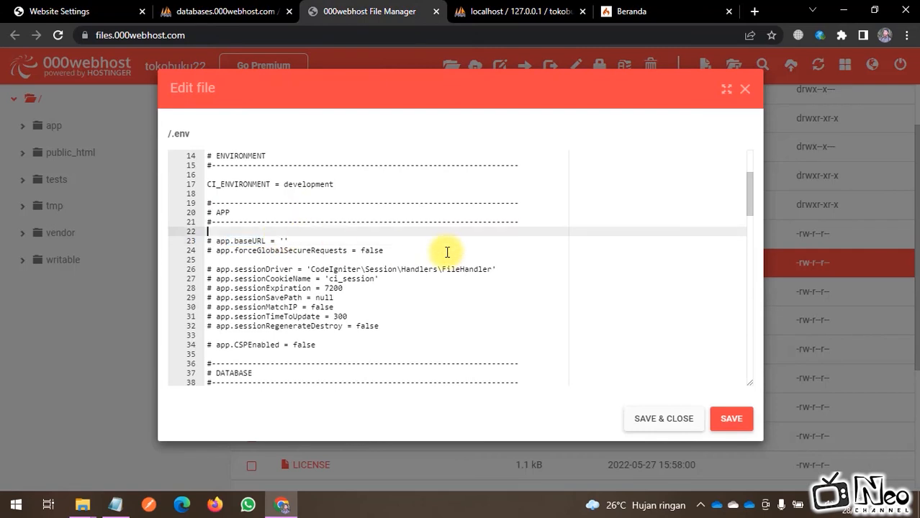
pyautogui.click(284, 242)
pyautogui.hotkey('ctrl', 'v')
# Step: Uncomment the app.baseURL line and save .env
pyautogui.click(215, 241)
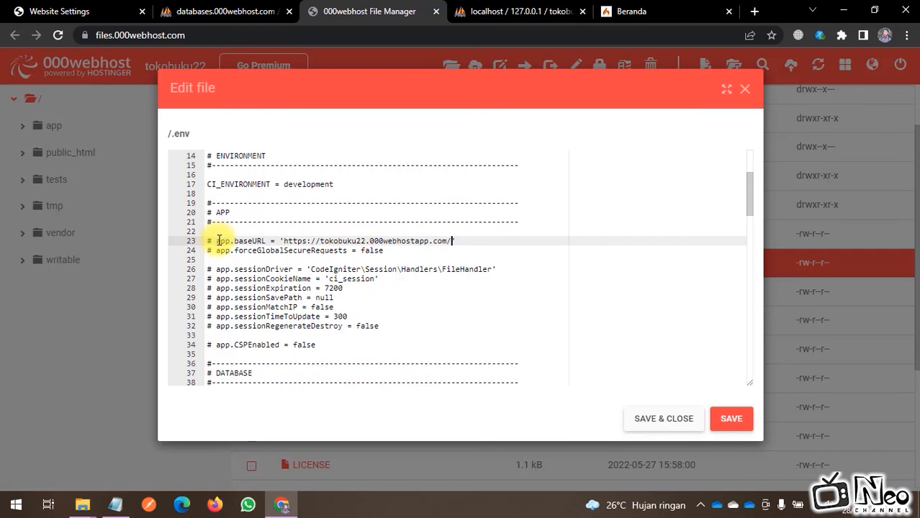
pyautogui.press('BackSpace')
pyautogui.press('BackSpace')
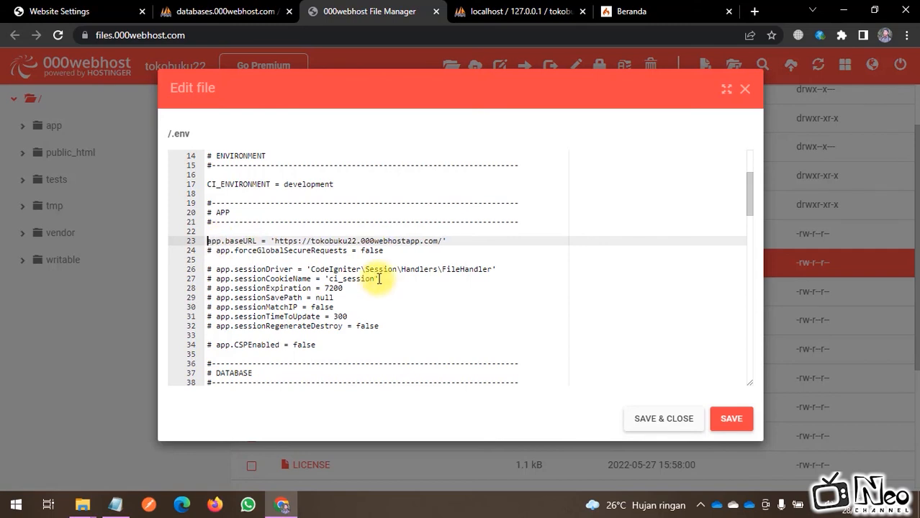
pyautogui.click(252, 185)
pyautogui.keyDown('shift'); pyautogui.click(401, 363); pyautogui.keyUp('shift')
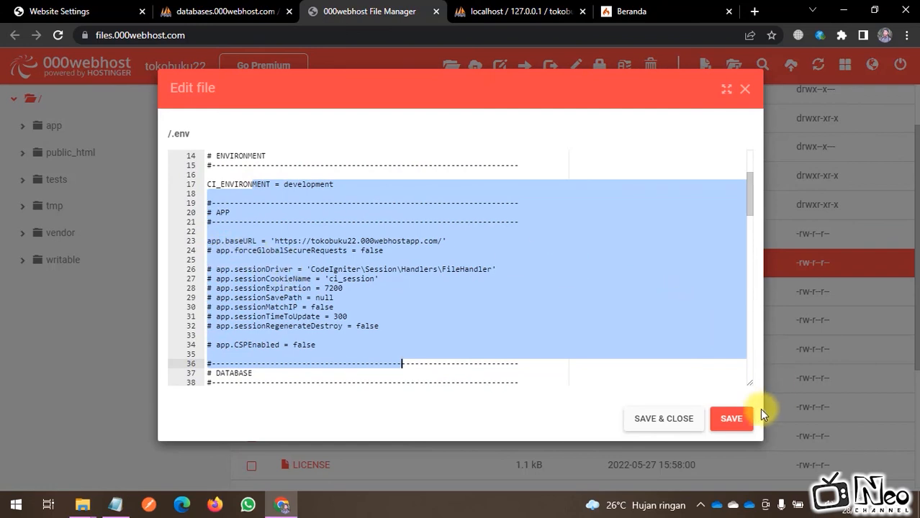
pyautogui.click(652, 420)
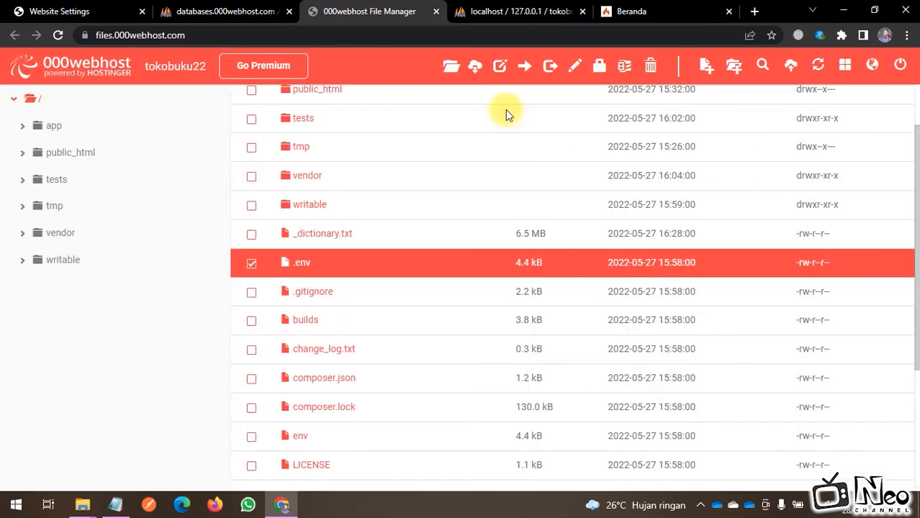
# Step: Reload the live Dashboard to test the new baseURL
pyautogui.click(620, 11)
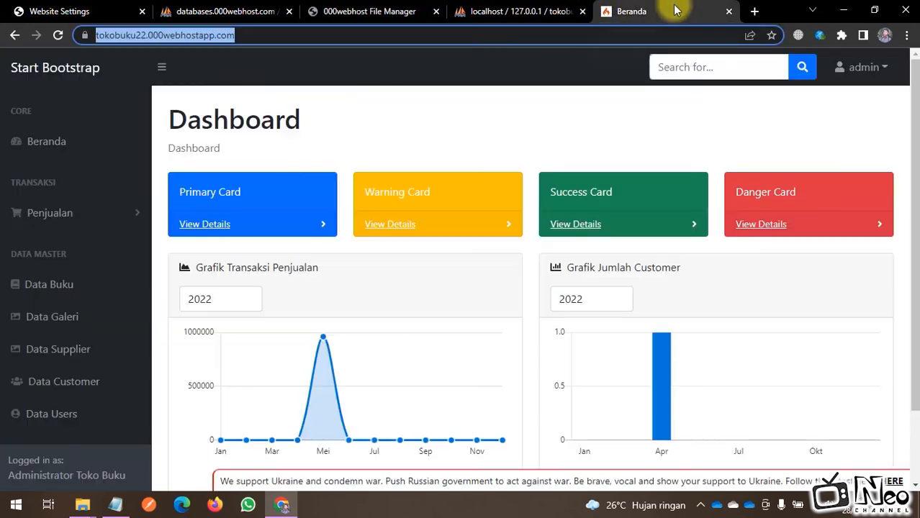
pyautogui.click(59, 35)
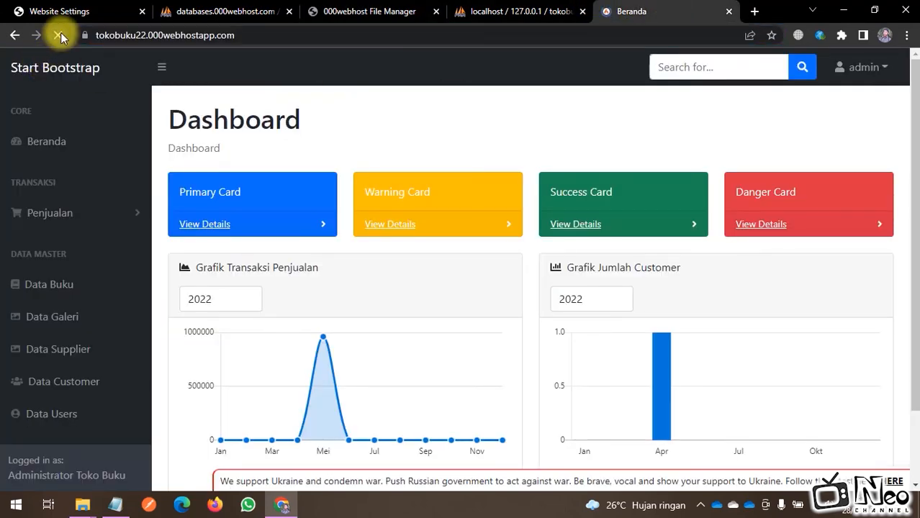
pyautogui.moveTo(655, 385)
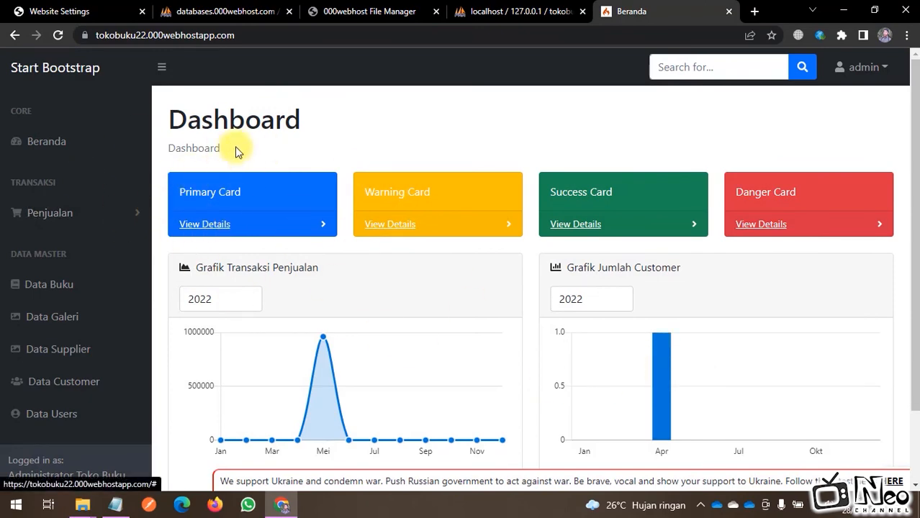
# Step: Reopen .env for editing and select the app.baseURL line 23
pyautogui.click(344, 11)
pyautogui.rightClick(339, 268)
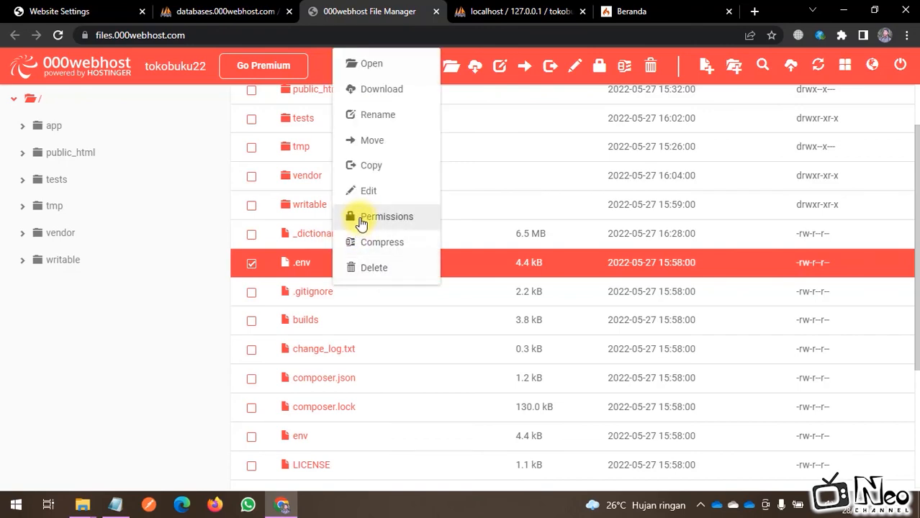
pyautogui.click(378, 190)
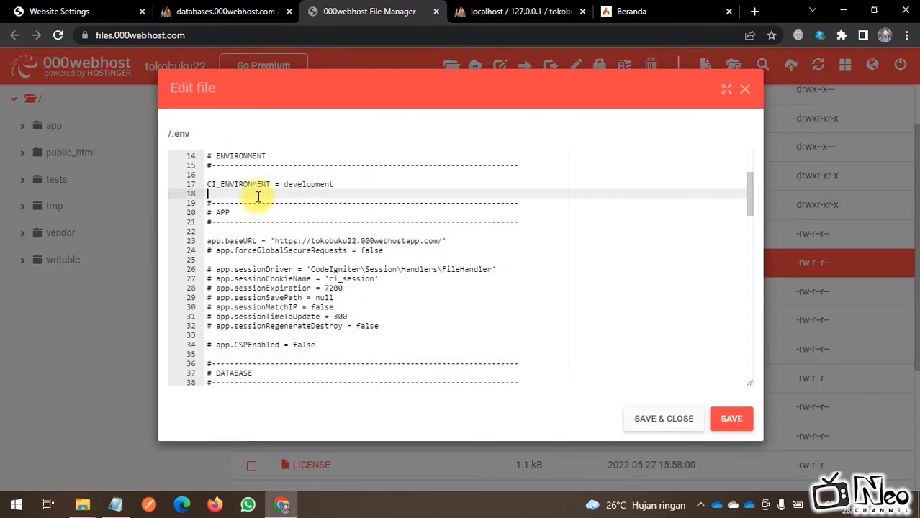
pyautogui.moveTo(220, 243); pyautogui.dragTo(364, 243)
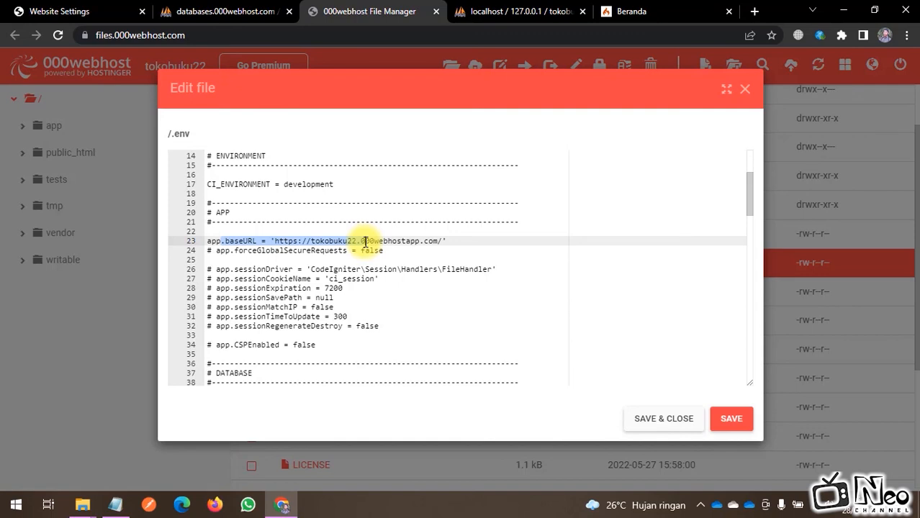
pyautogui.moveTo(365, 242); pyautogui.dragTo(226, 245)
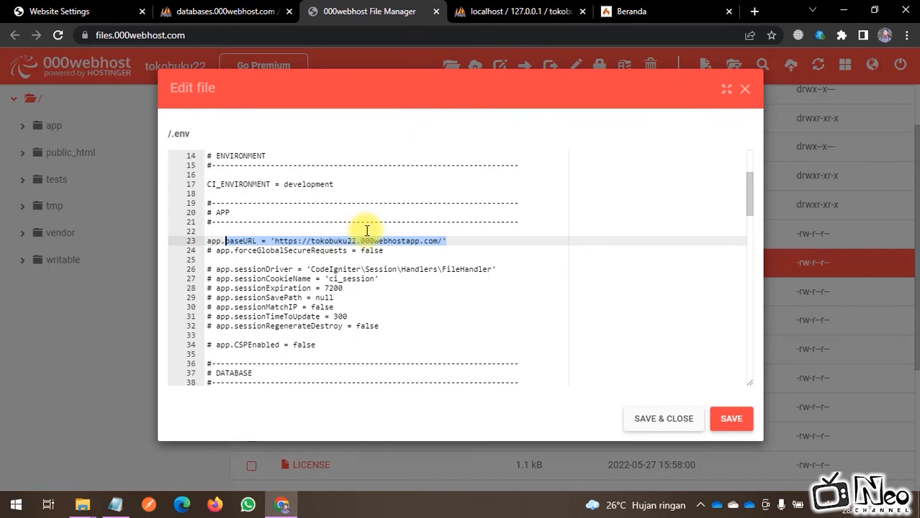
# Step: Add '#' before app.baseURL to comment it out again, and save .env
pyautogui.click(210, 240)
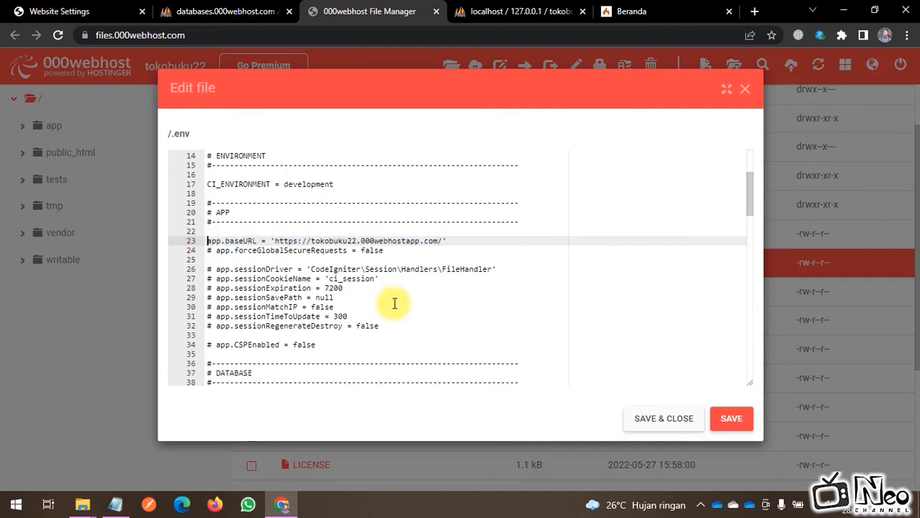
pyautogui.write('#')
pyautogui.moveTo(390, 234); pyautogui.dragTo(396, 239)
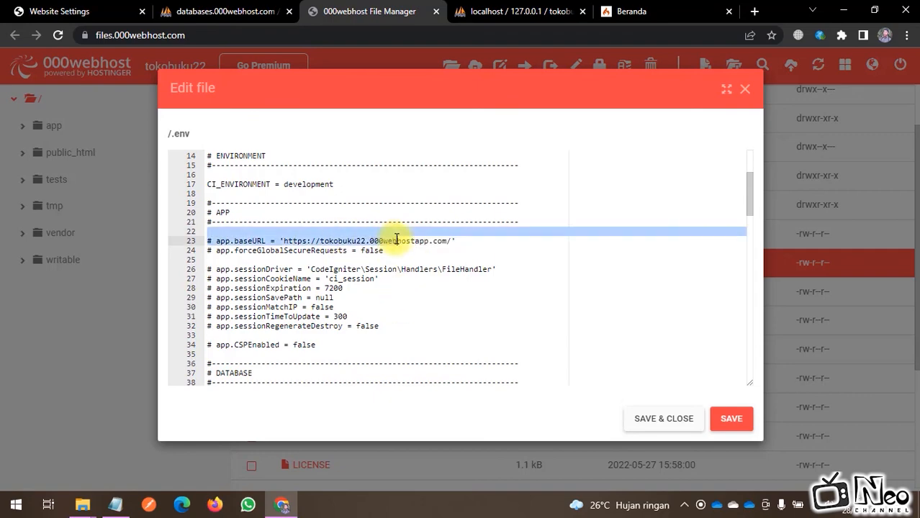
pyautogui.click(661, 425)
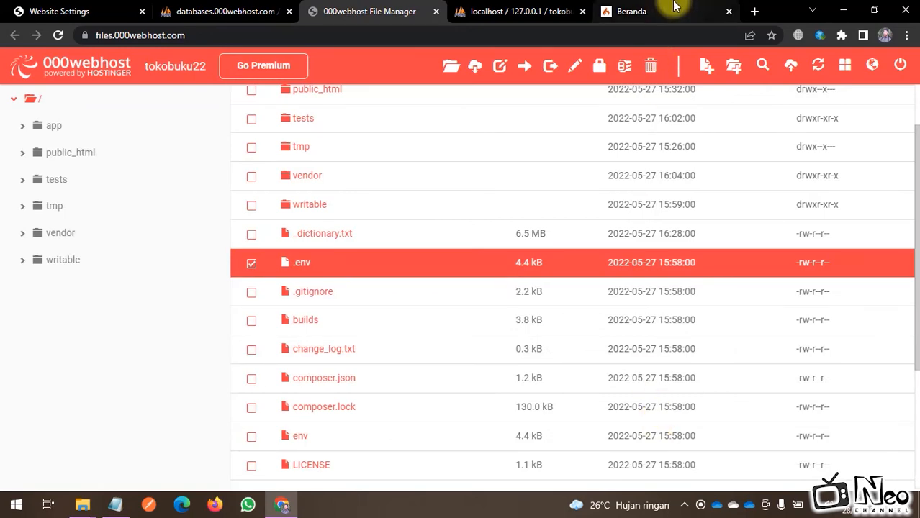
# Step: Reload the live Dashboard, then view the Website Settings showing PHP 7.4 as current
pyautogui.click(651, 11)
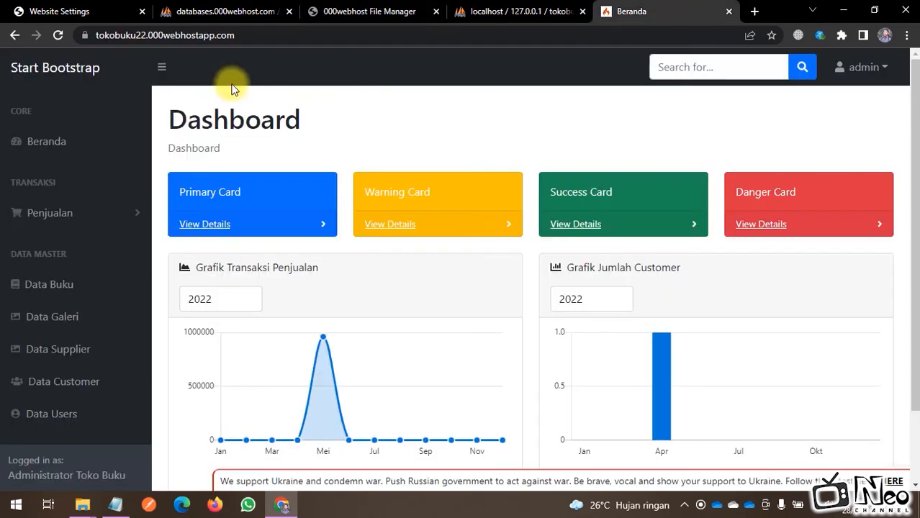
pyautogui.click(59, 34)
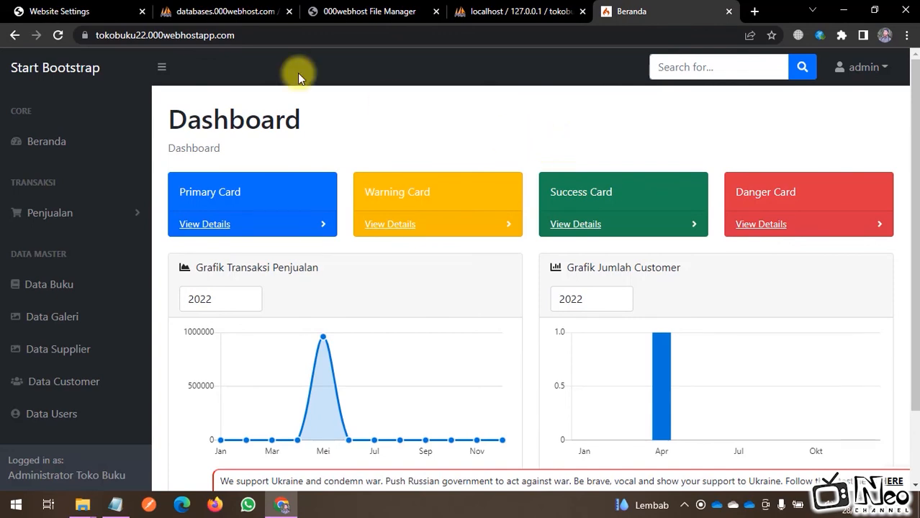
pyautogui.click(108, 11)
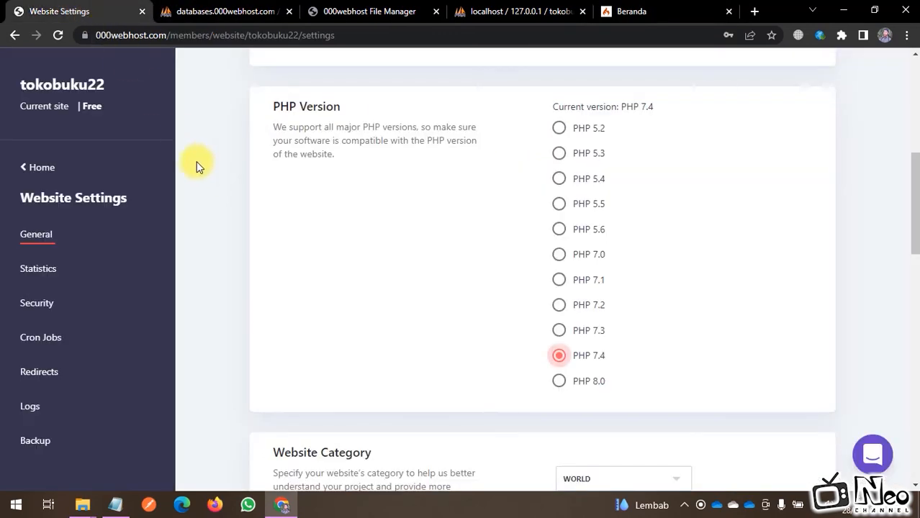
# Step: Go to My Websites, try Create New Site, and dismiss the 1-of-1 websites upgrade prompt
pyautogui.click(33, 168)
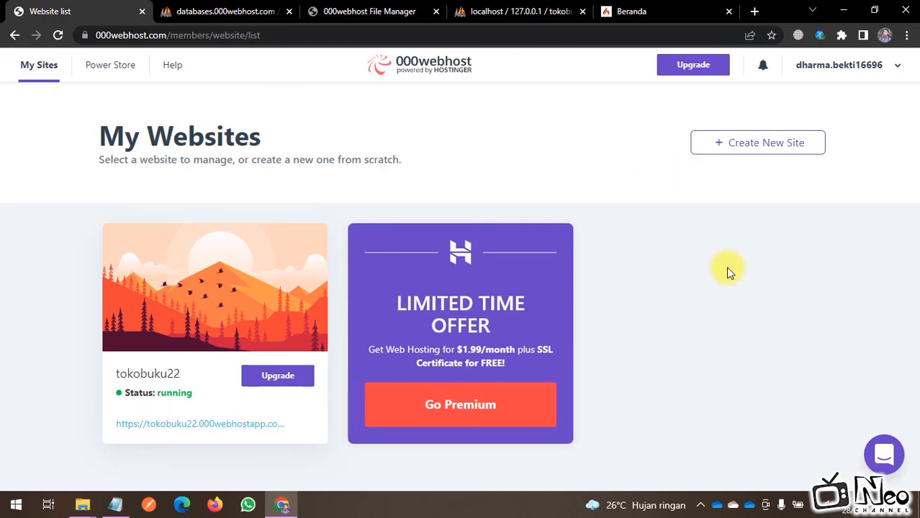
pyautogui.click(767, 152)
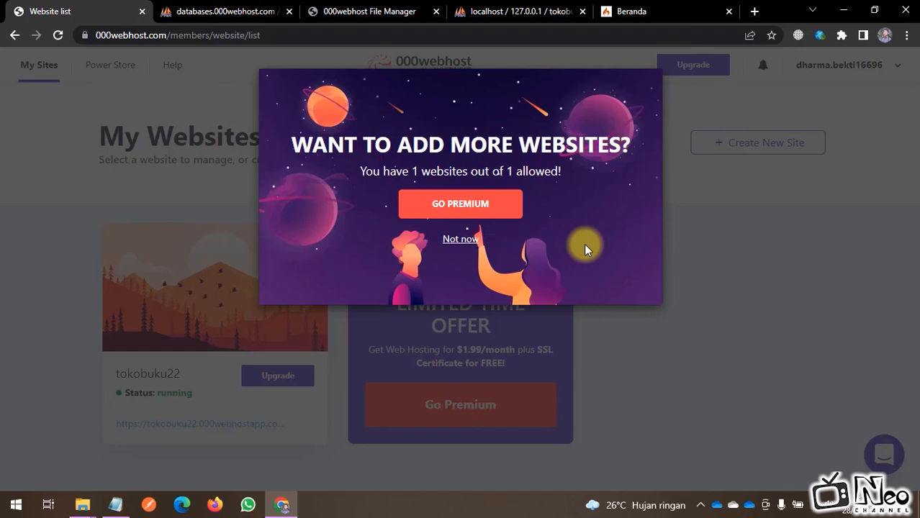
pyautogui.click(803, 263)
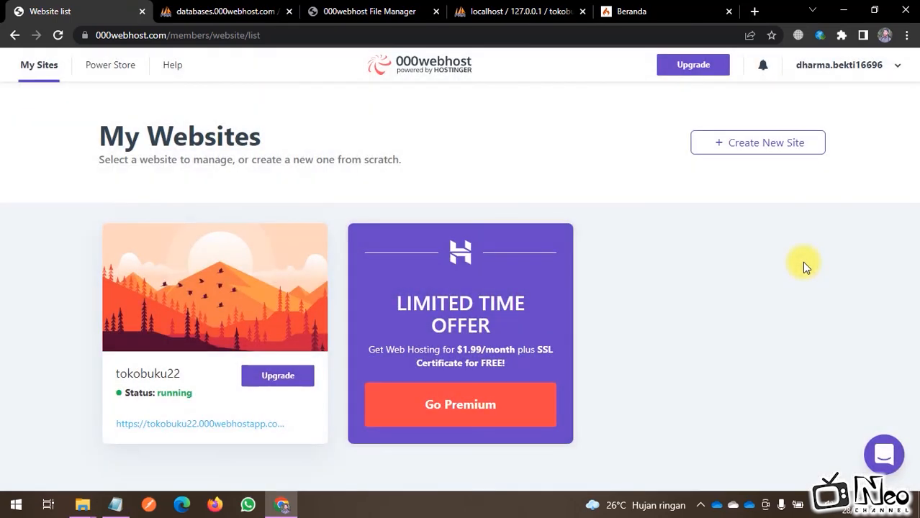